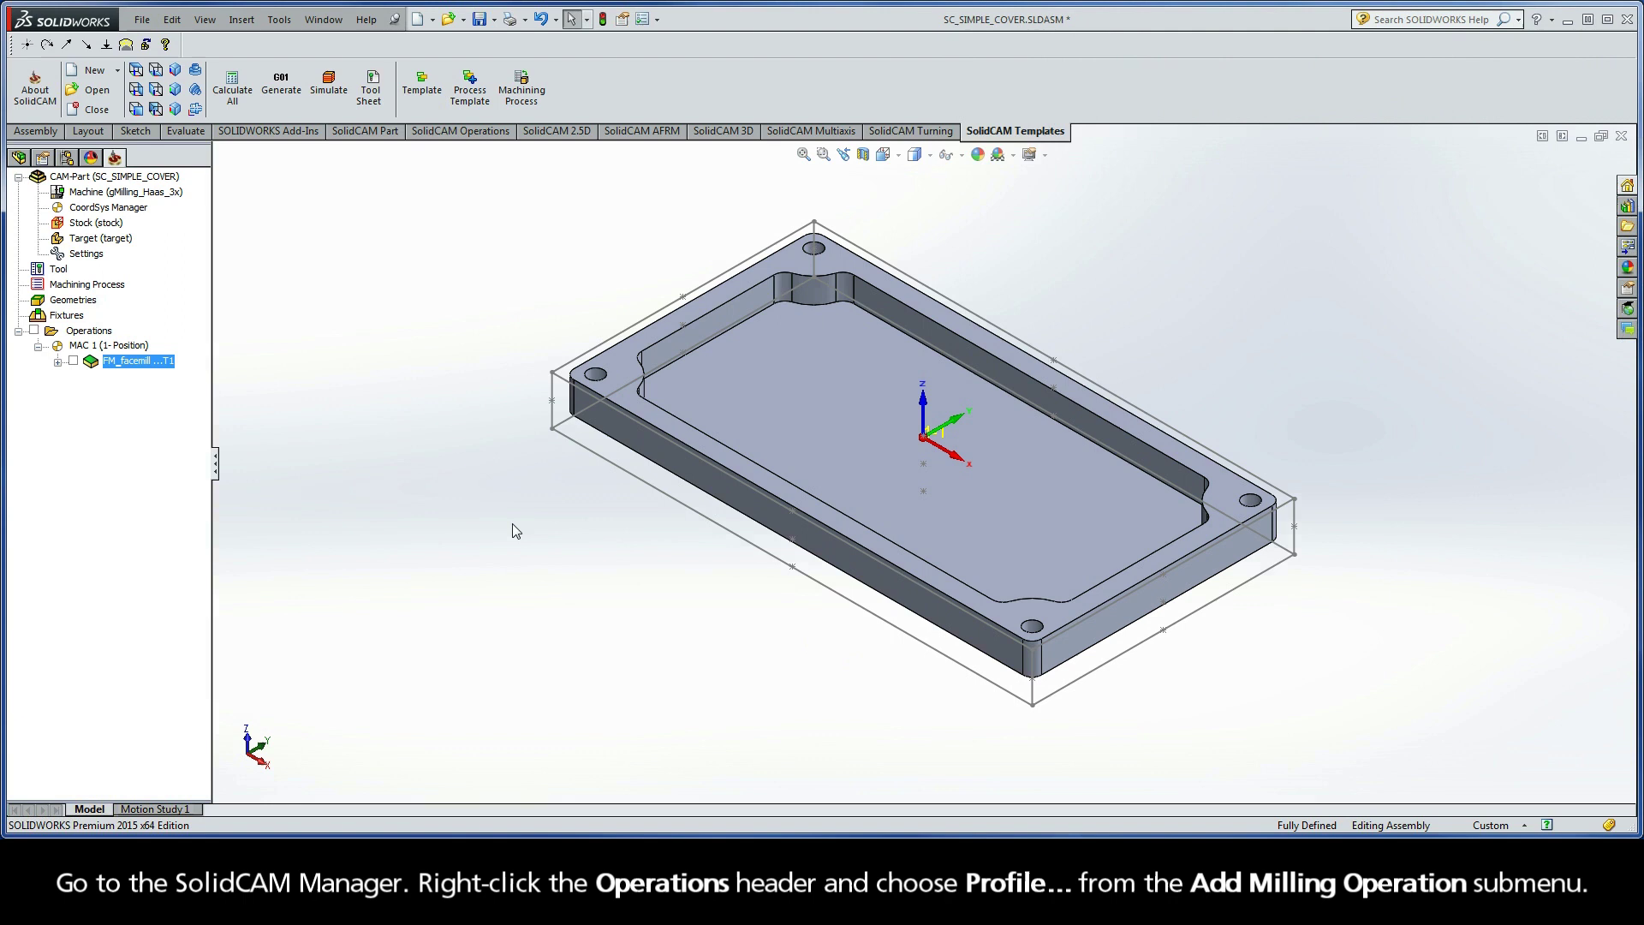
- Add a Profile milling operation from the Operations branch context menu
{"action": "right_click", "coordinate": [113, 337]}
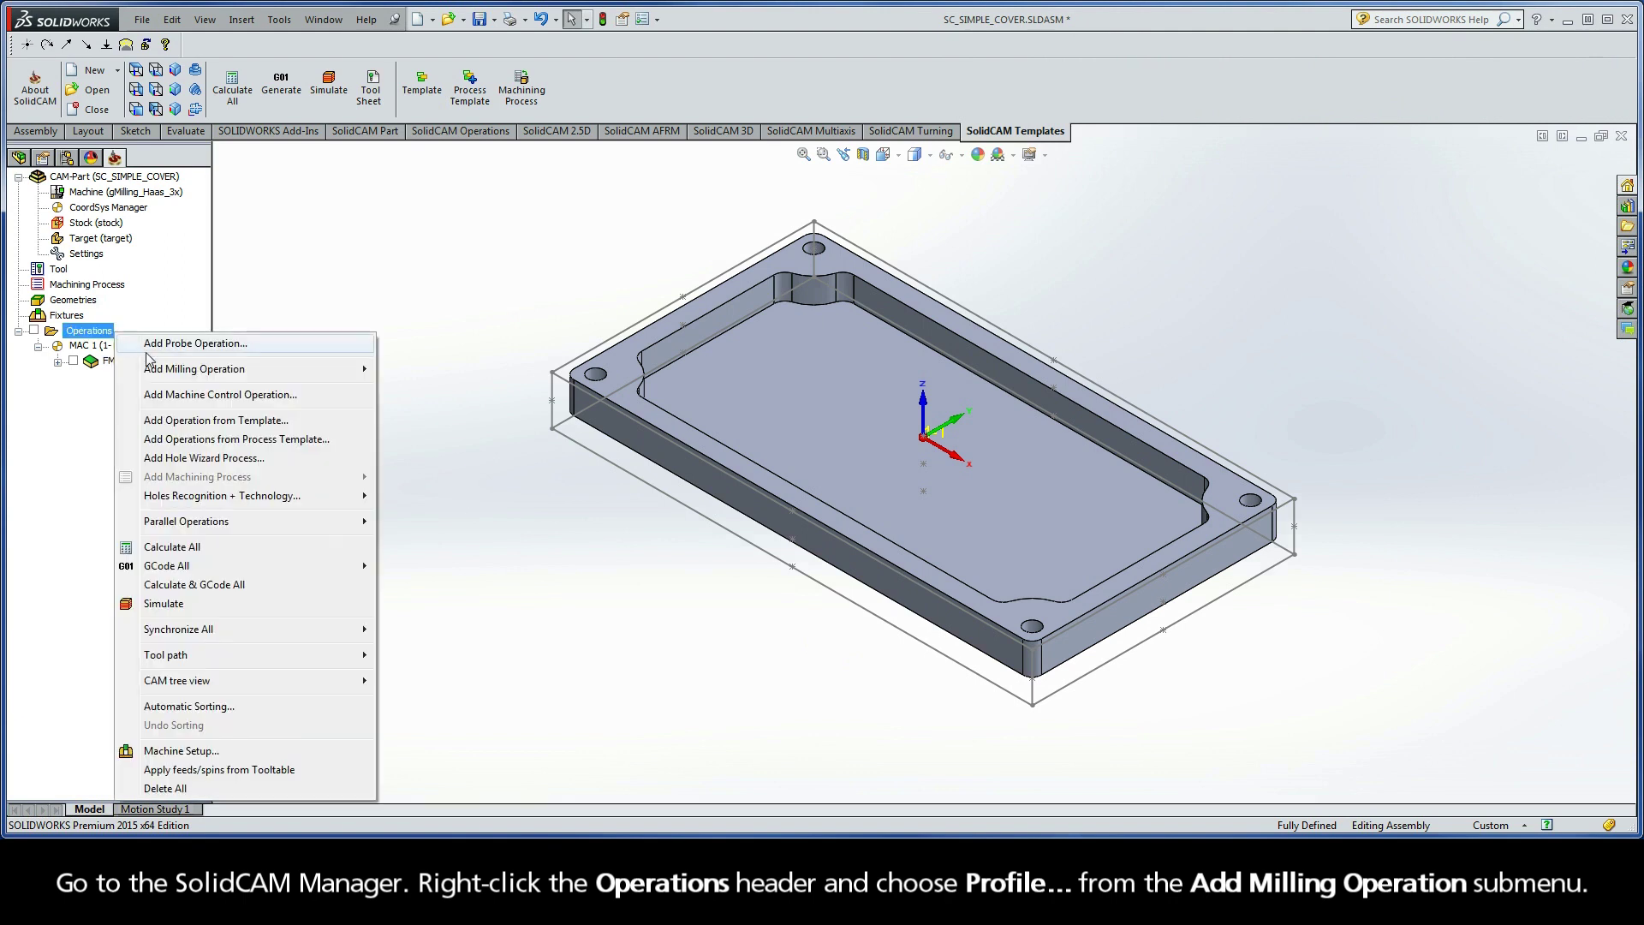
{"action": "mouse_move", "coordinate": [194, 369]}
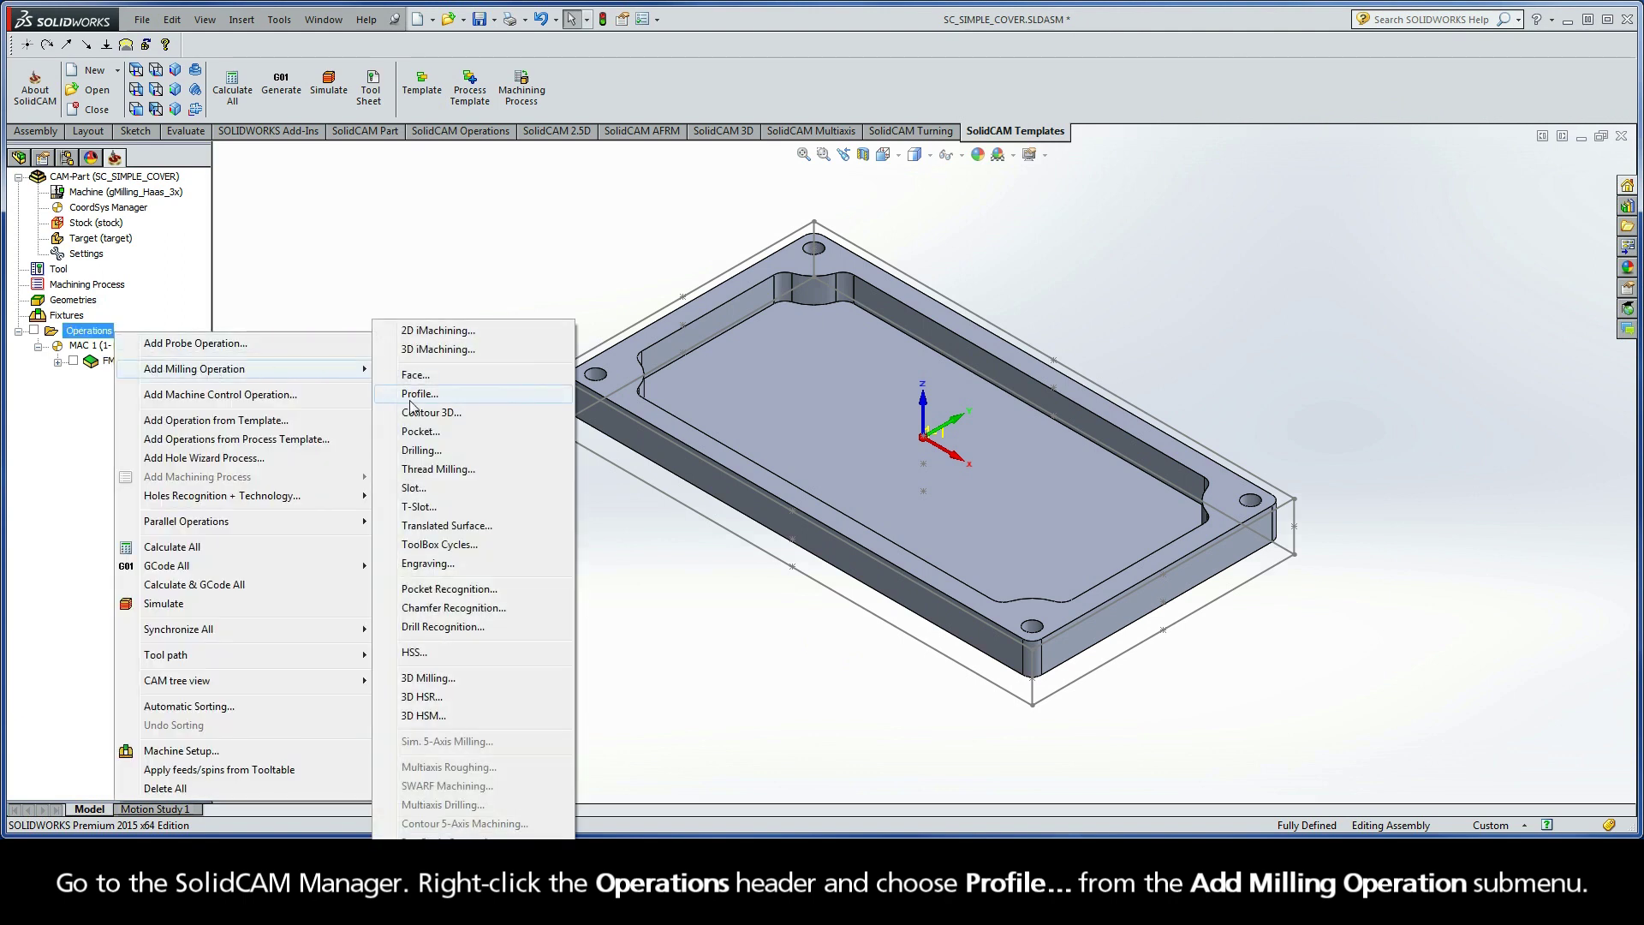
{"action": "left_click", "coordinate": [443, 399]}
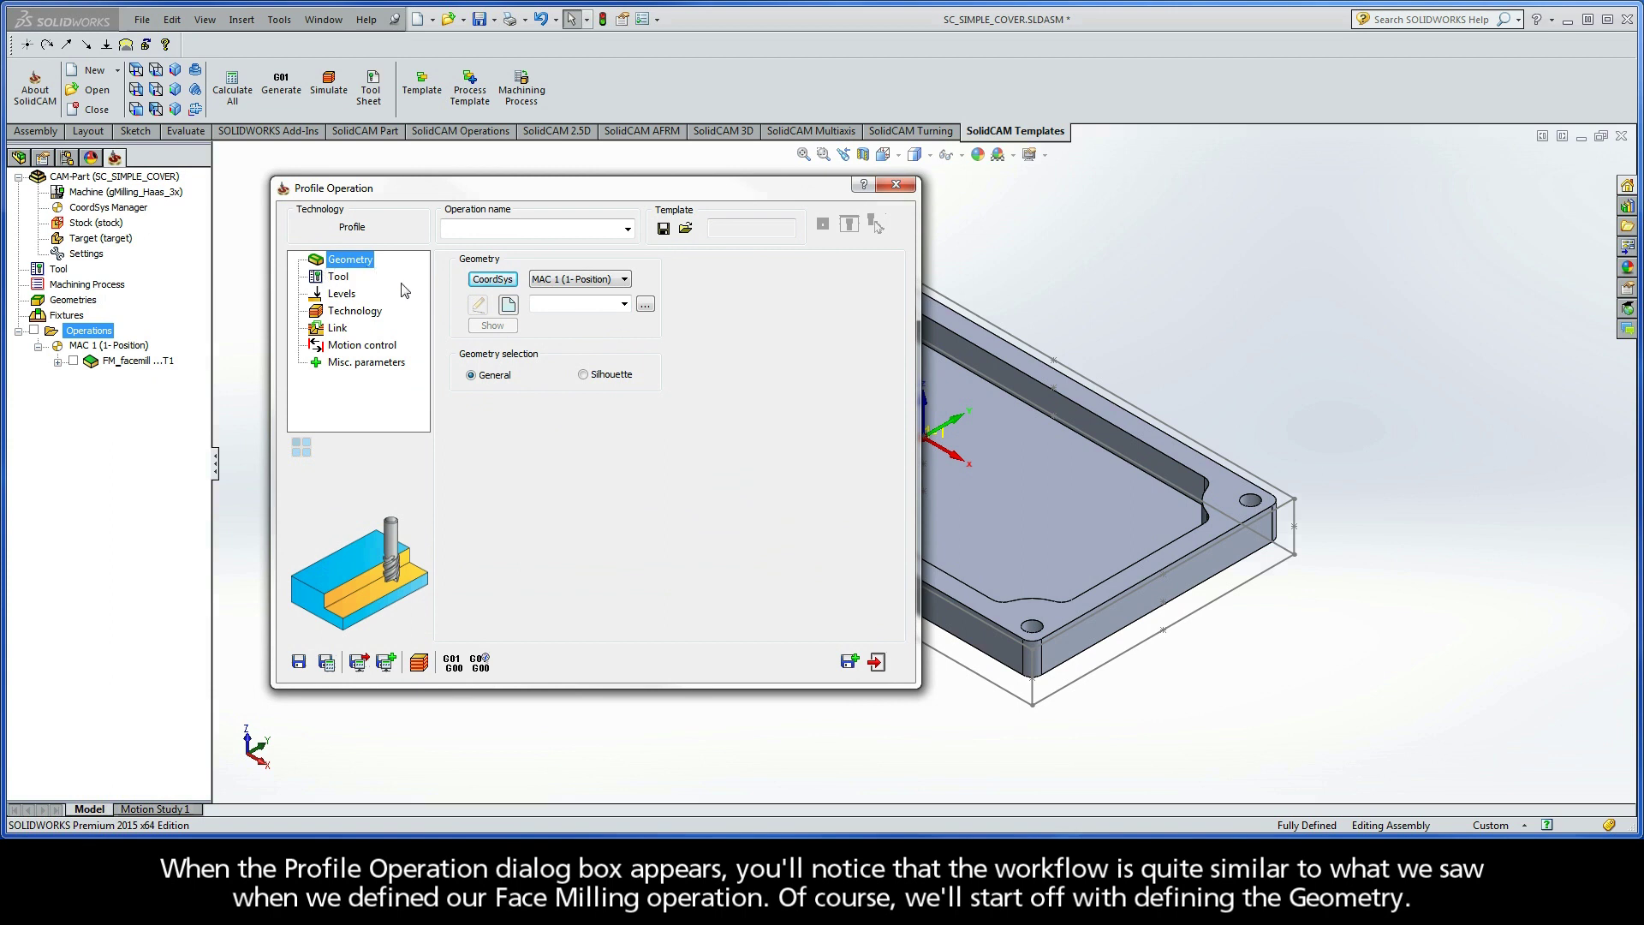
- Create a new geometry named 'contour' for the Profile operation
{"action": "left_click", "coordinate": [509, 306]}
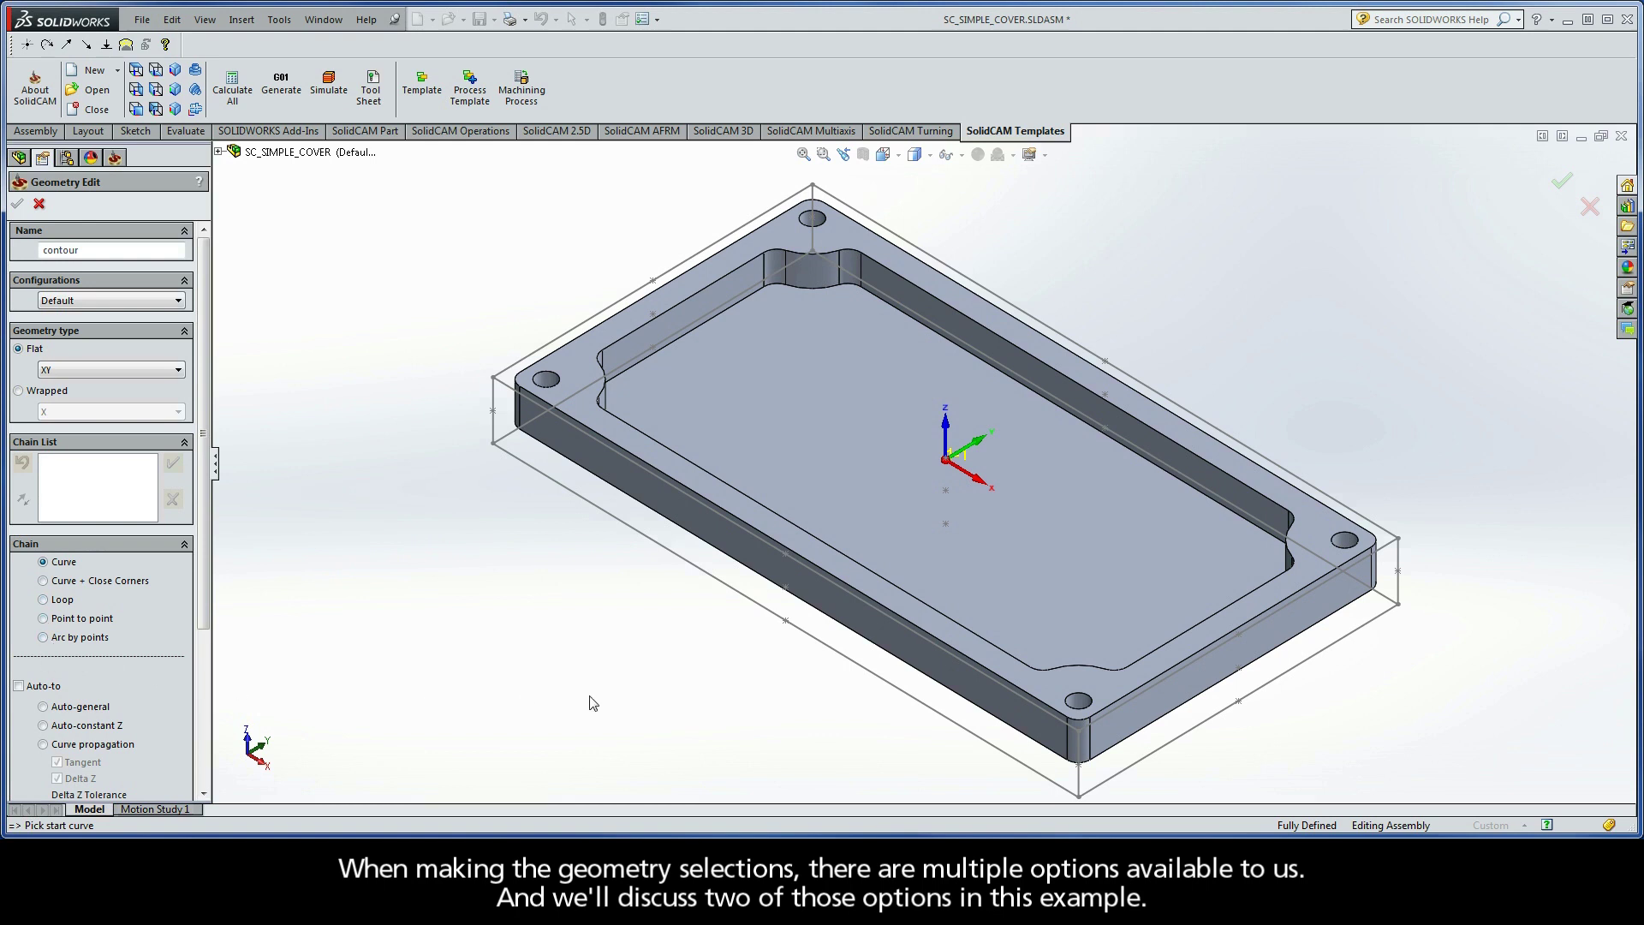
- Chain the part's front, next and back top edges, then the front top edge again
{"action": "left_click", "coordinate": [998, 676]}
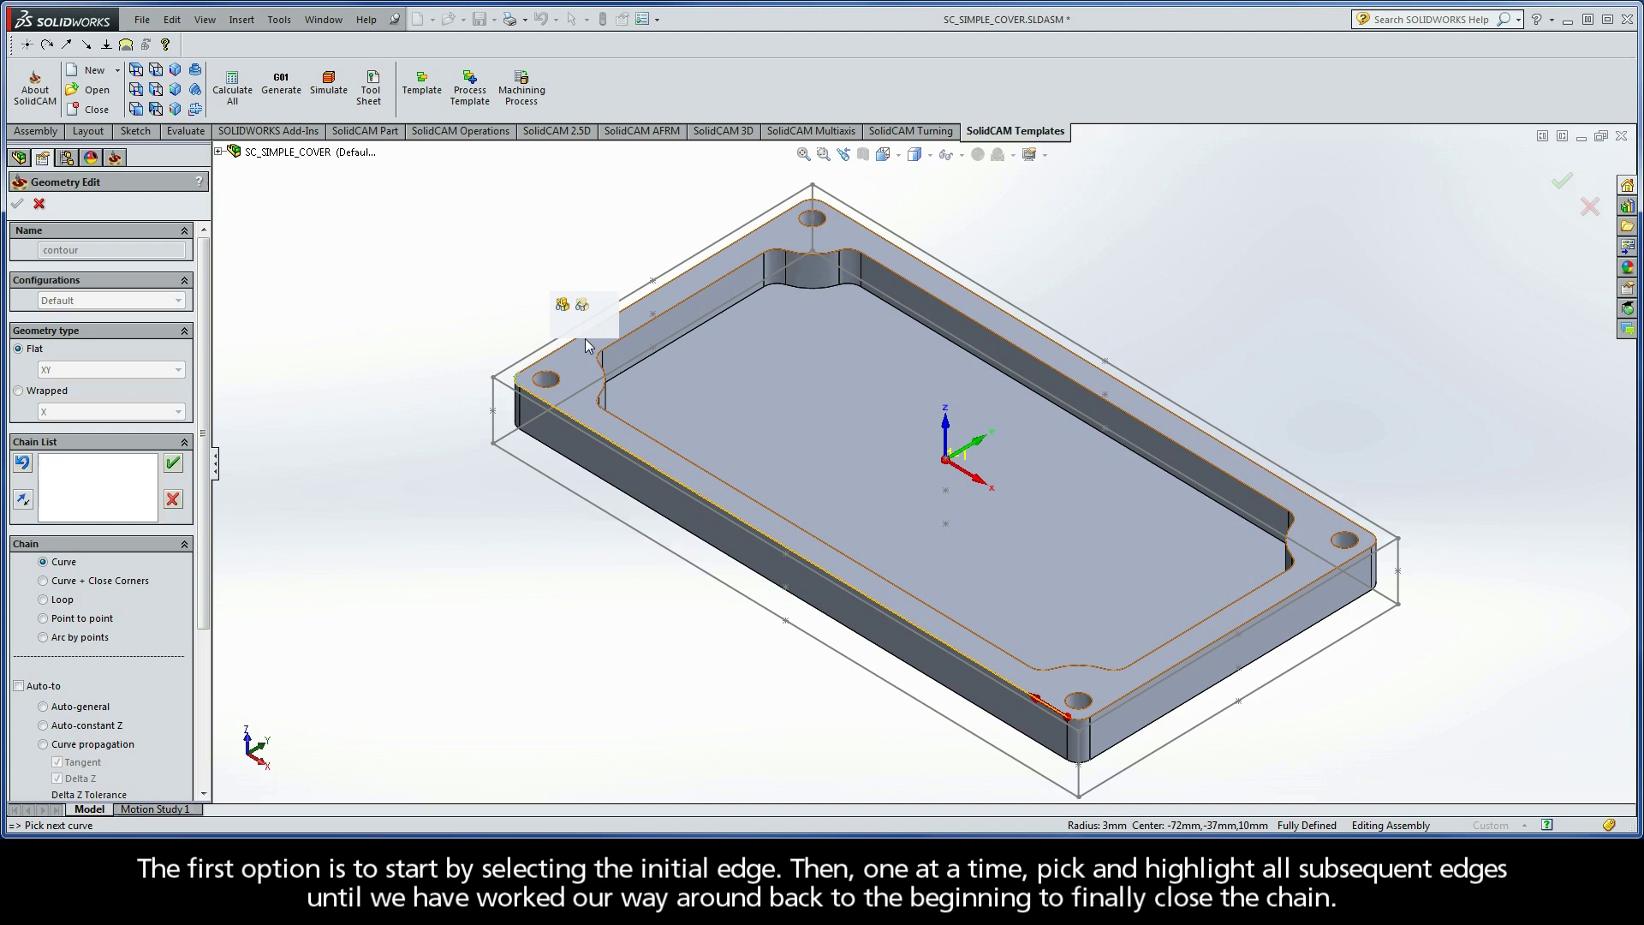
{"action": "left_click", "coordinate": [660, 290]}
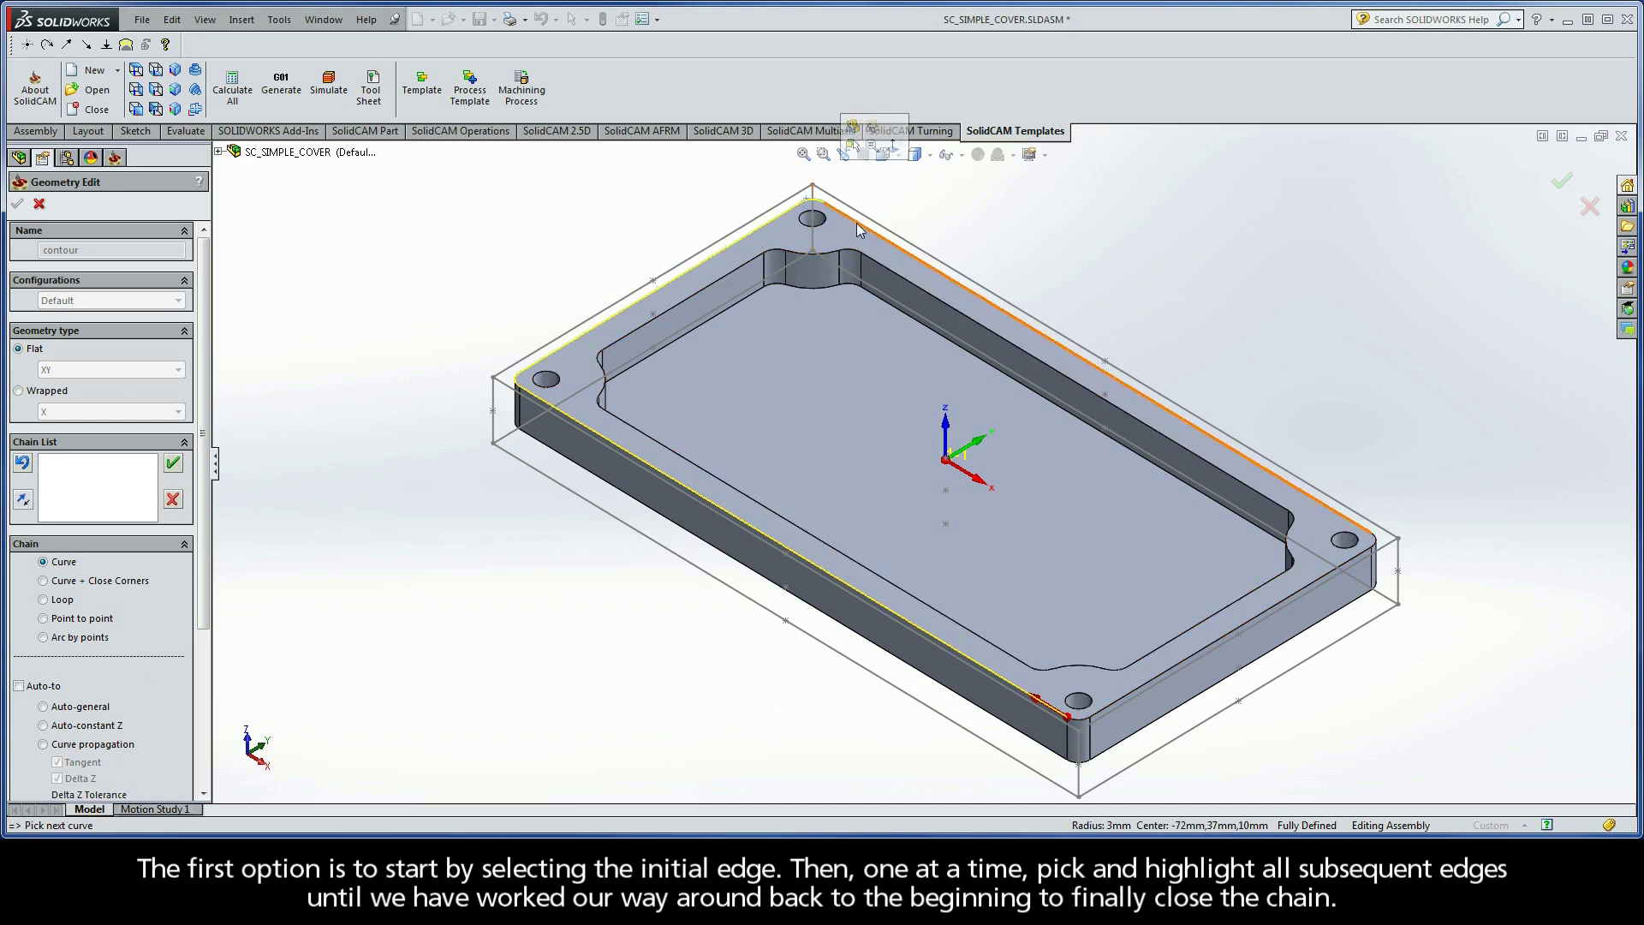
{"action": "left_click", "coordinate": [1102, 367]}
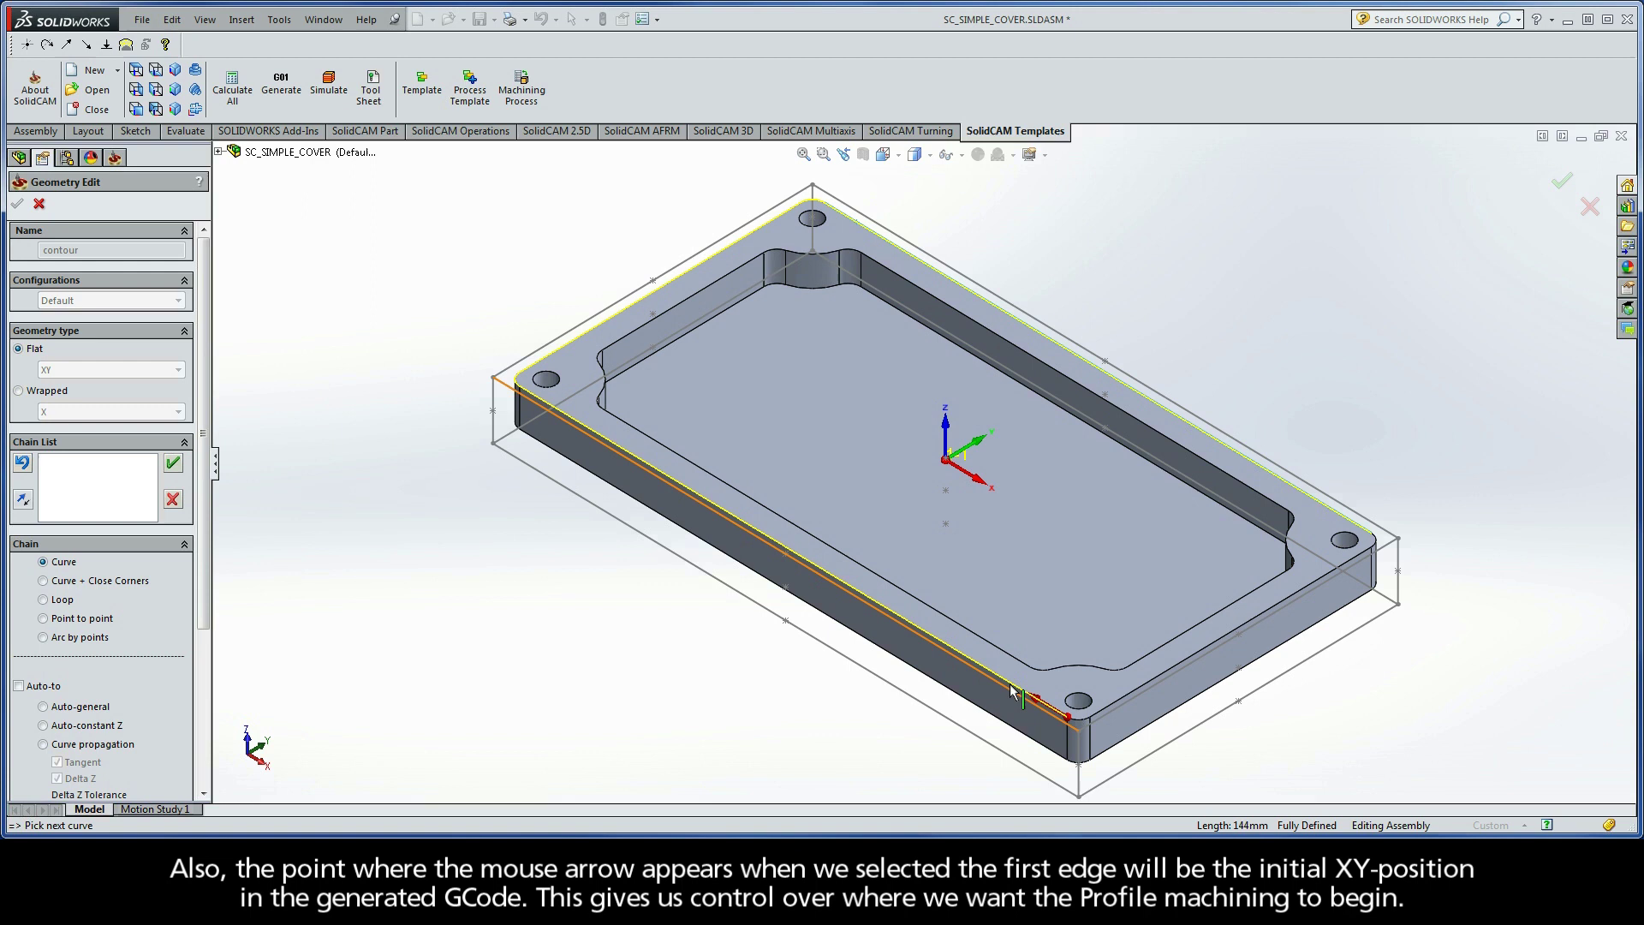
{"action": "left_click", "coordinate": [1022, 691]}
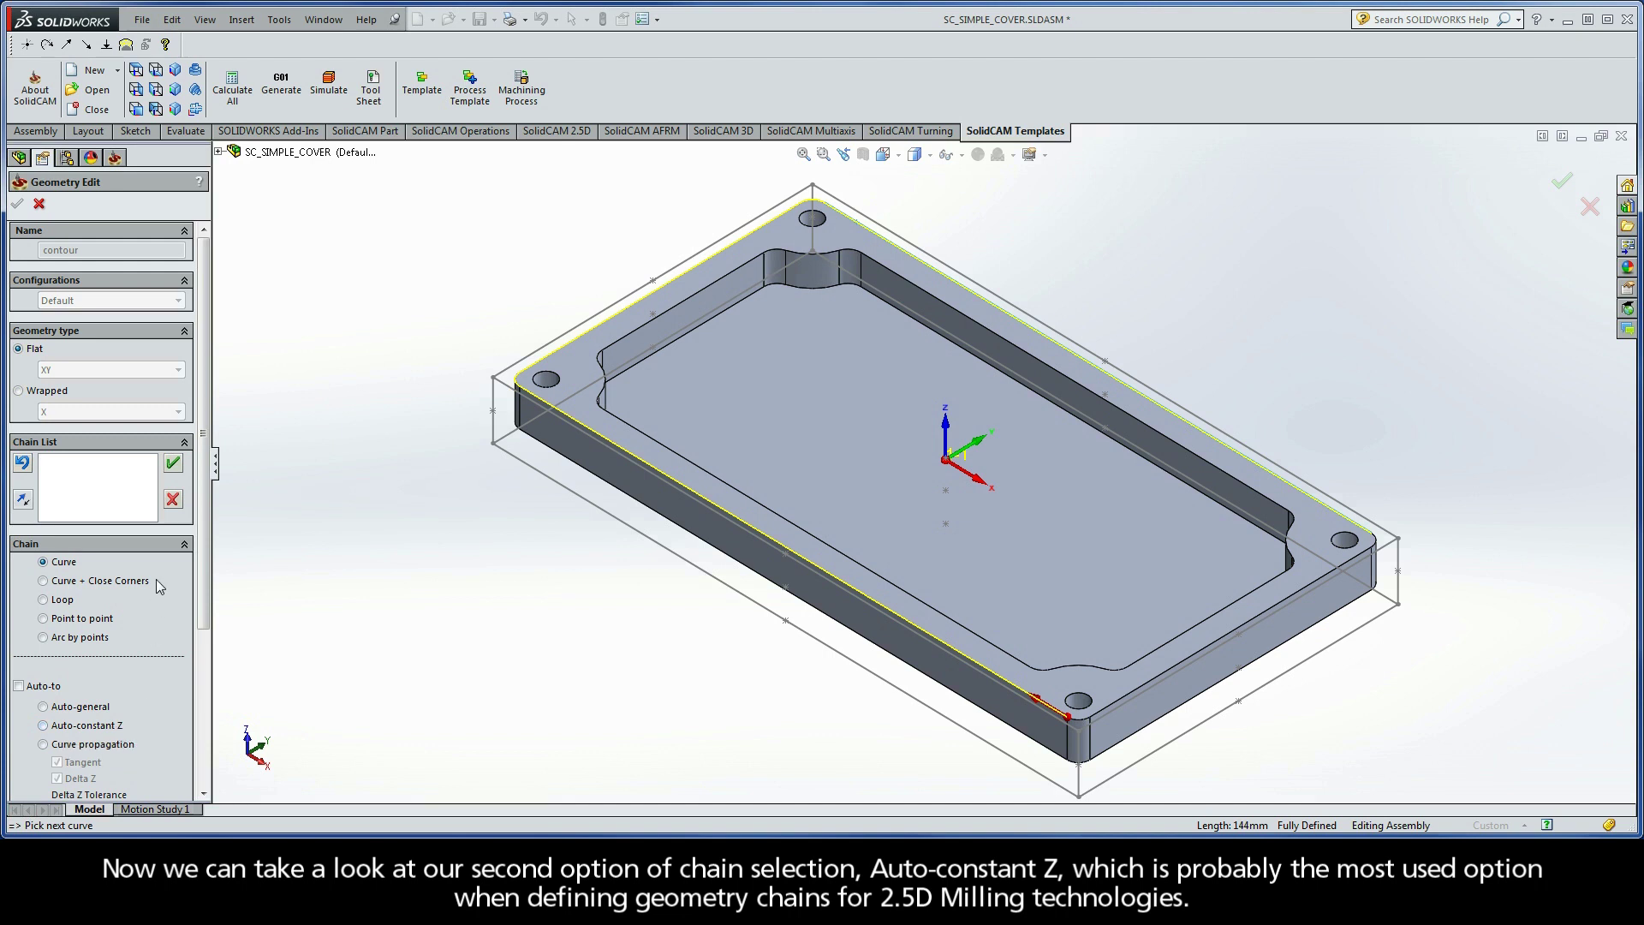
- Reject the partial chain and auto-chain the whole top outer edge with Auto-constant Z
{"action": "left_click", "coordinate": [172, 501]}
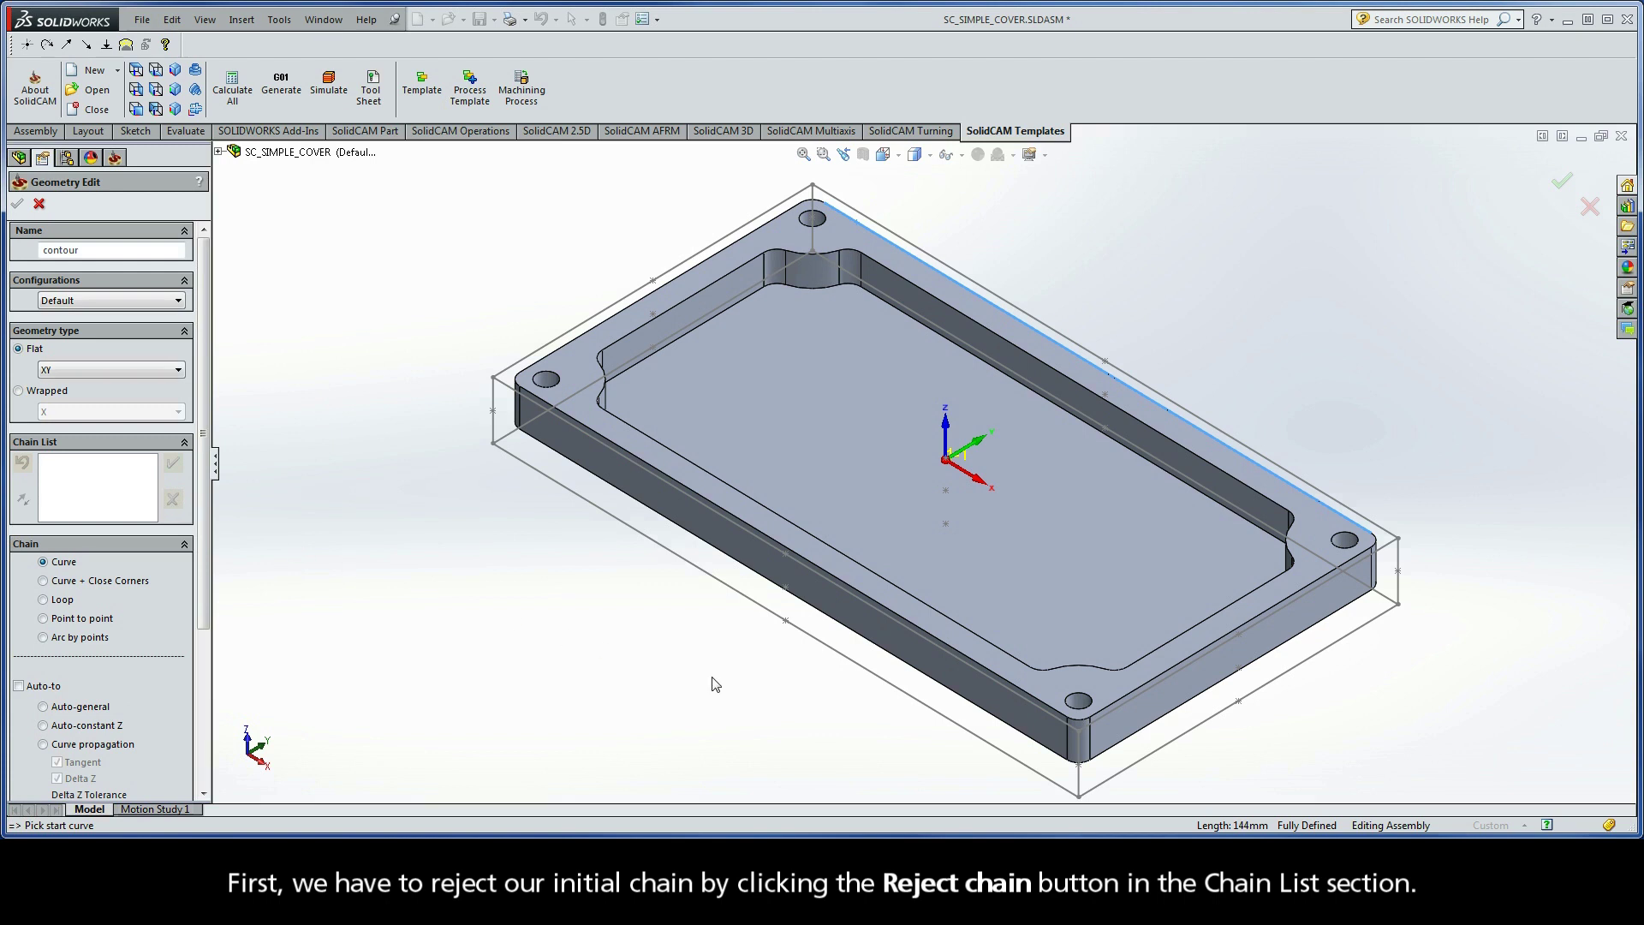
{"action": "left_click", "coordinate": [1015, 694]}
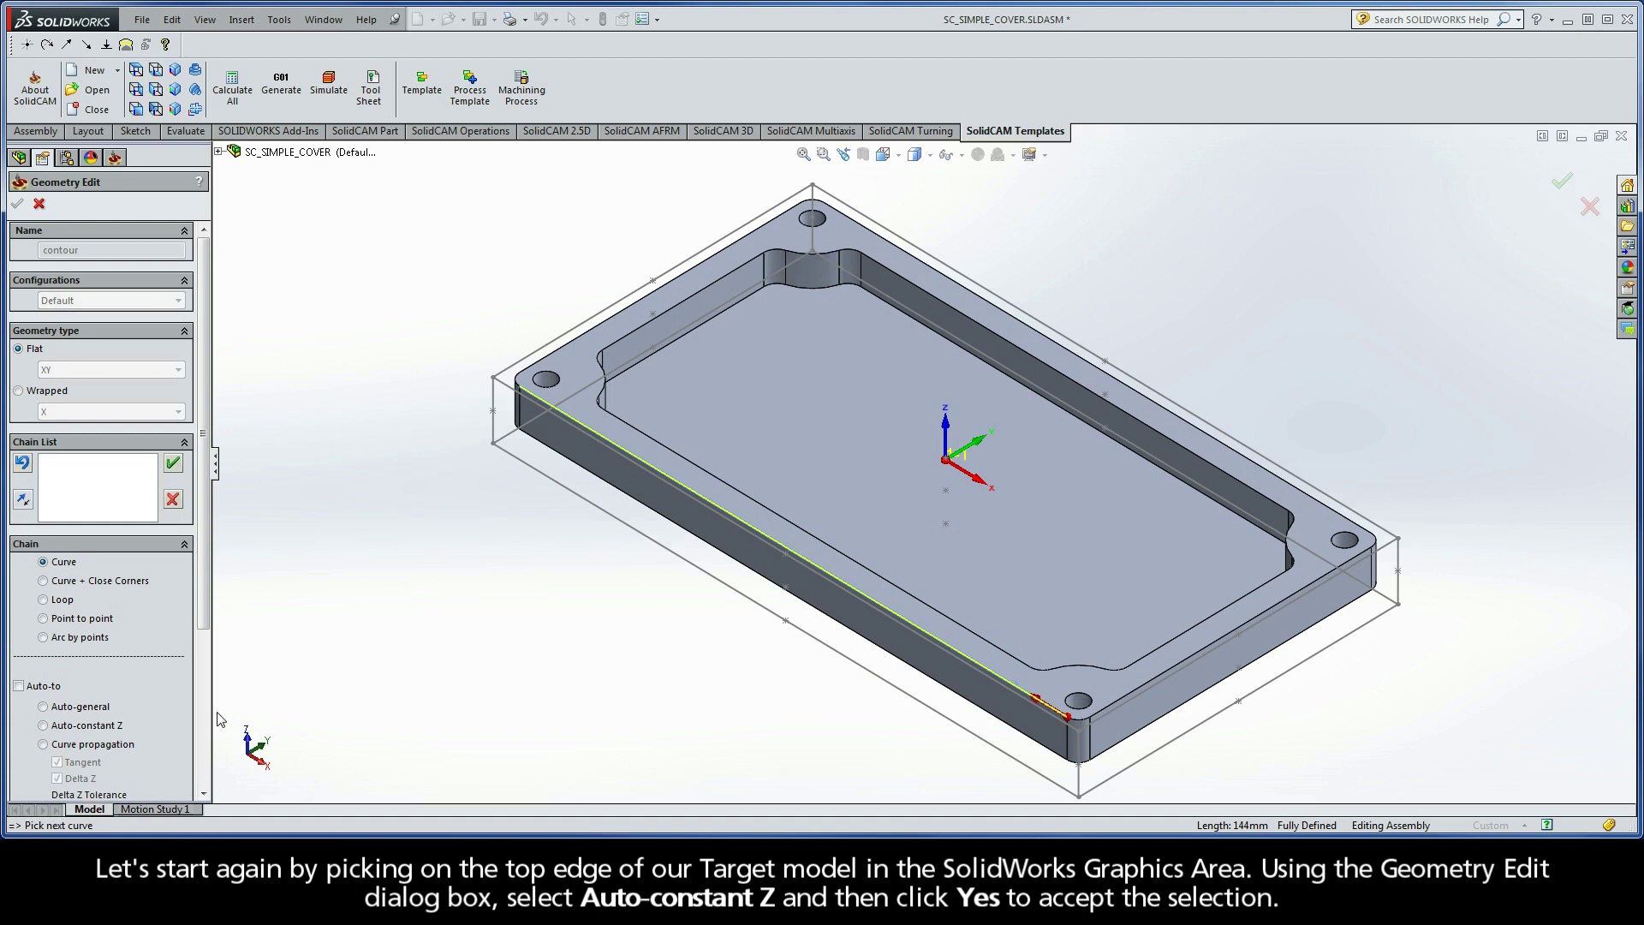
{"action": "left_click", "coordinate": [45, 726]}
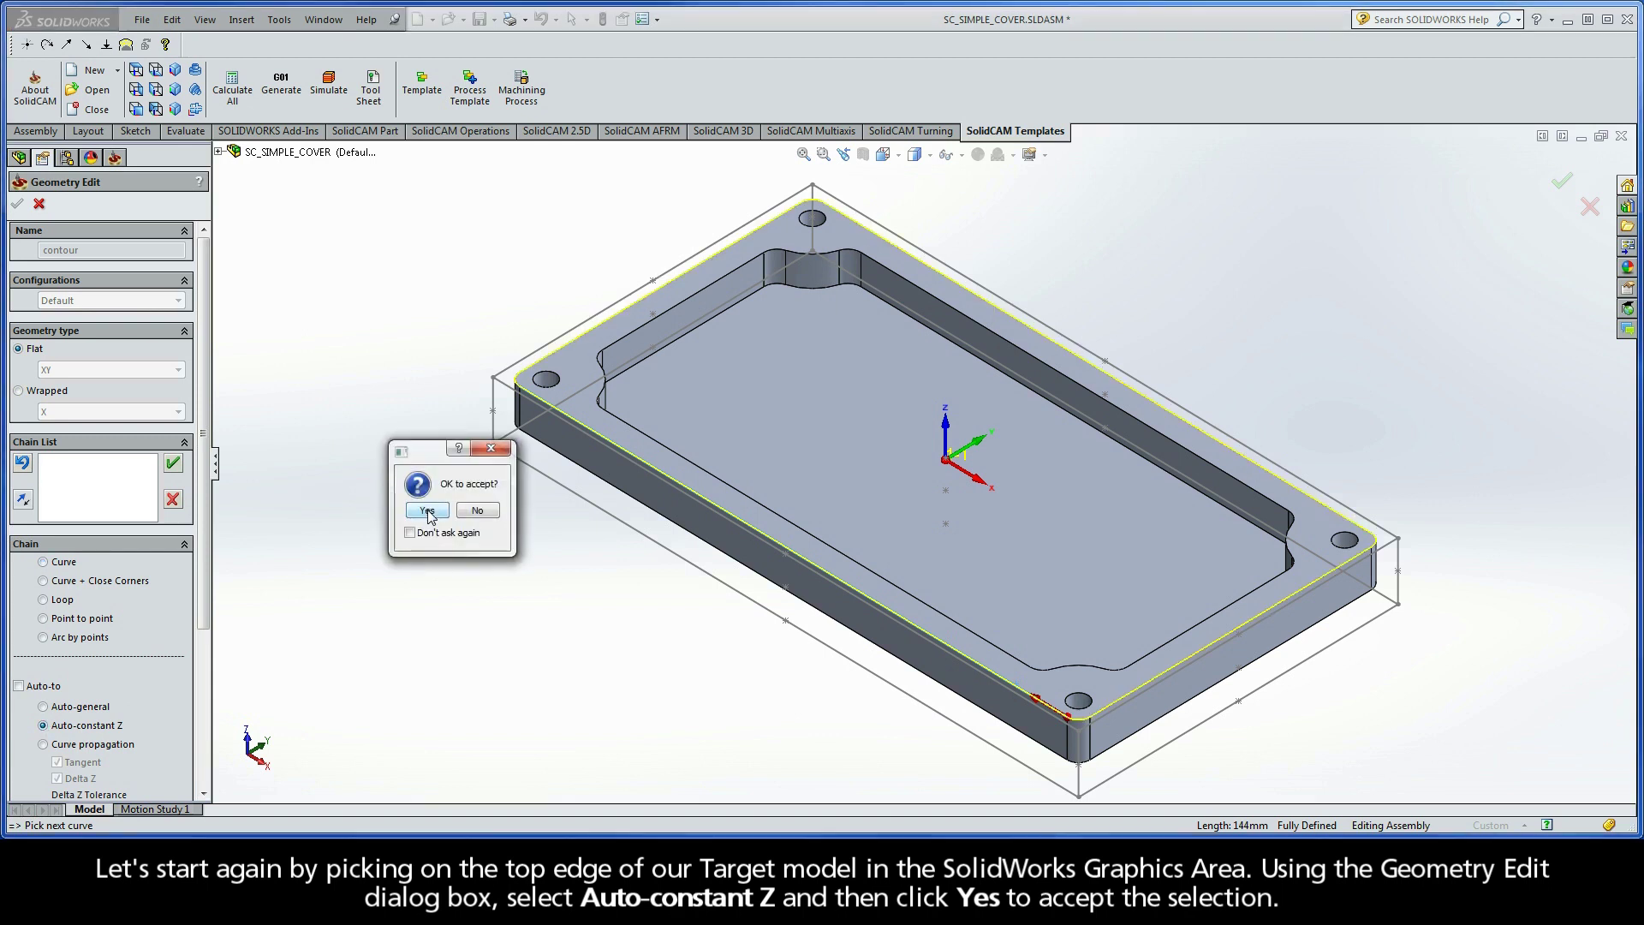
{"action": "left_click", "coordinate": [428, 511]}
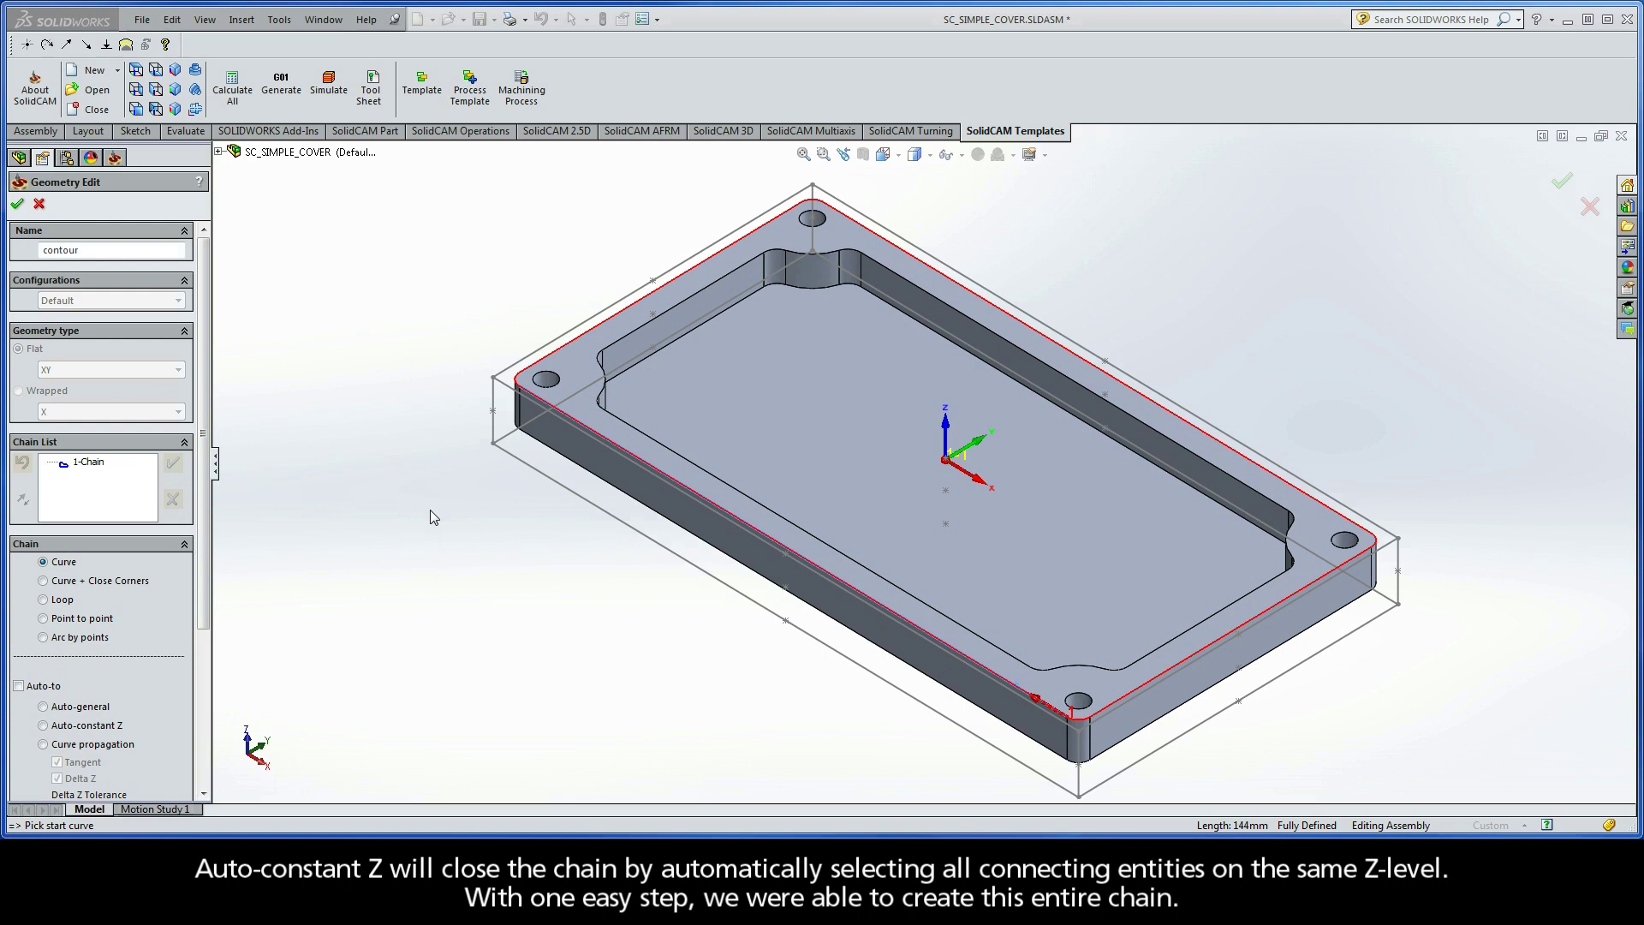
{"action": "left_click", "coordinate": [88, 462]}
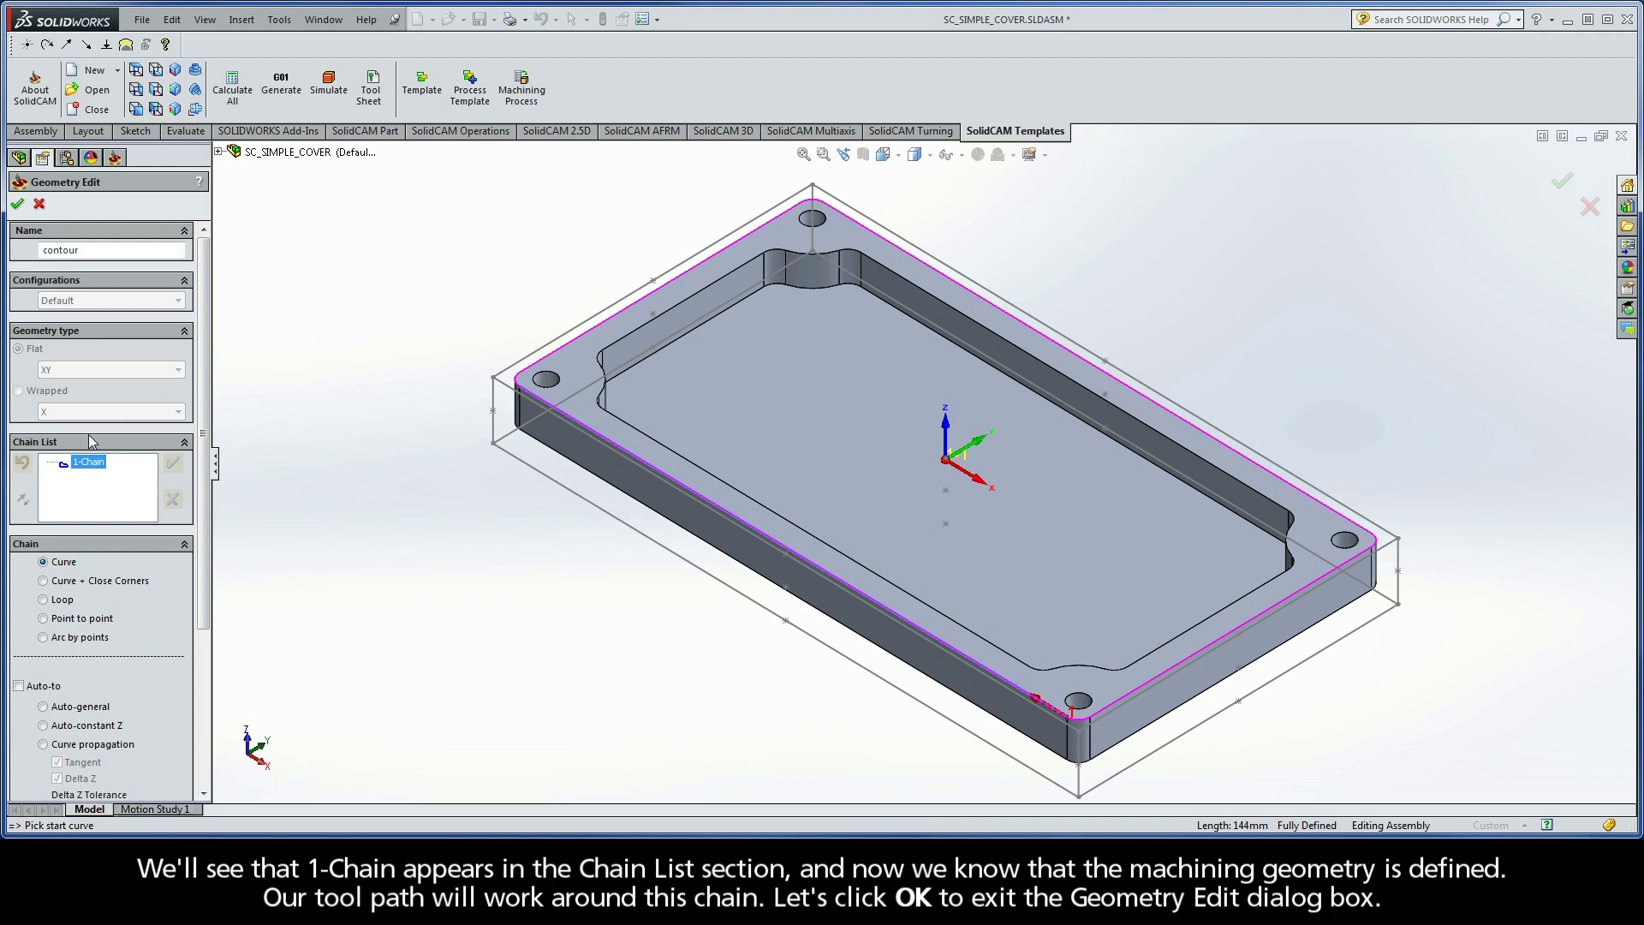
{"action": "left_click", "coordinate": [18, 204]}
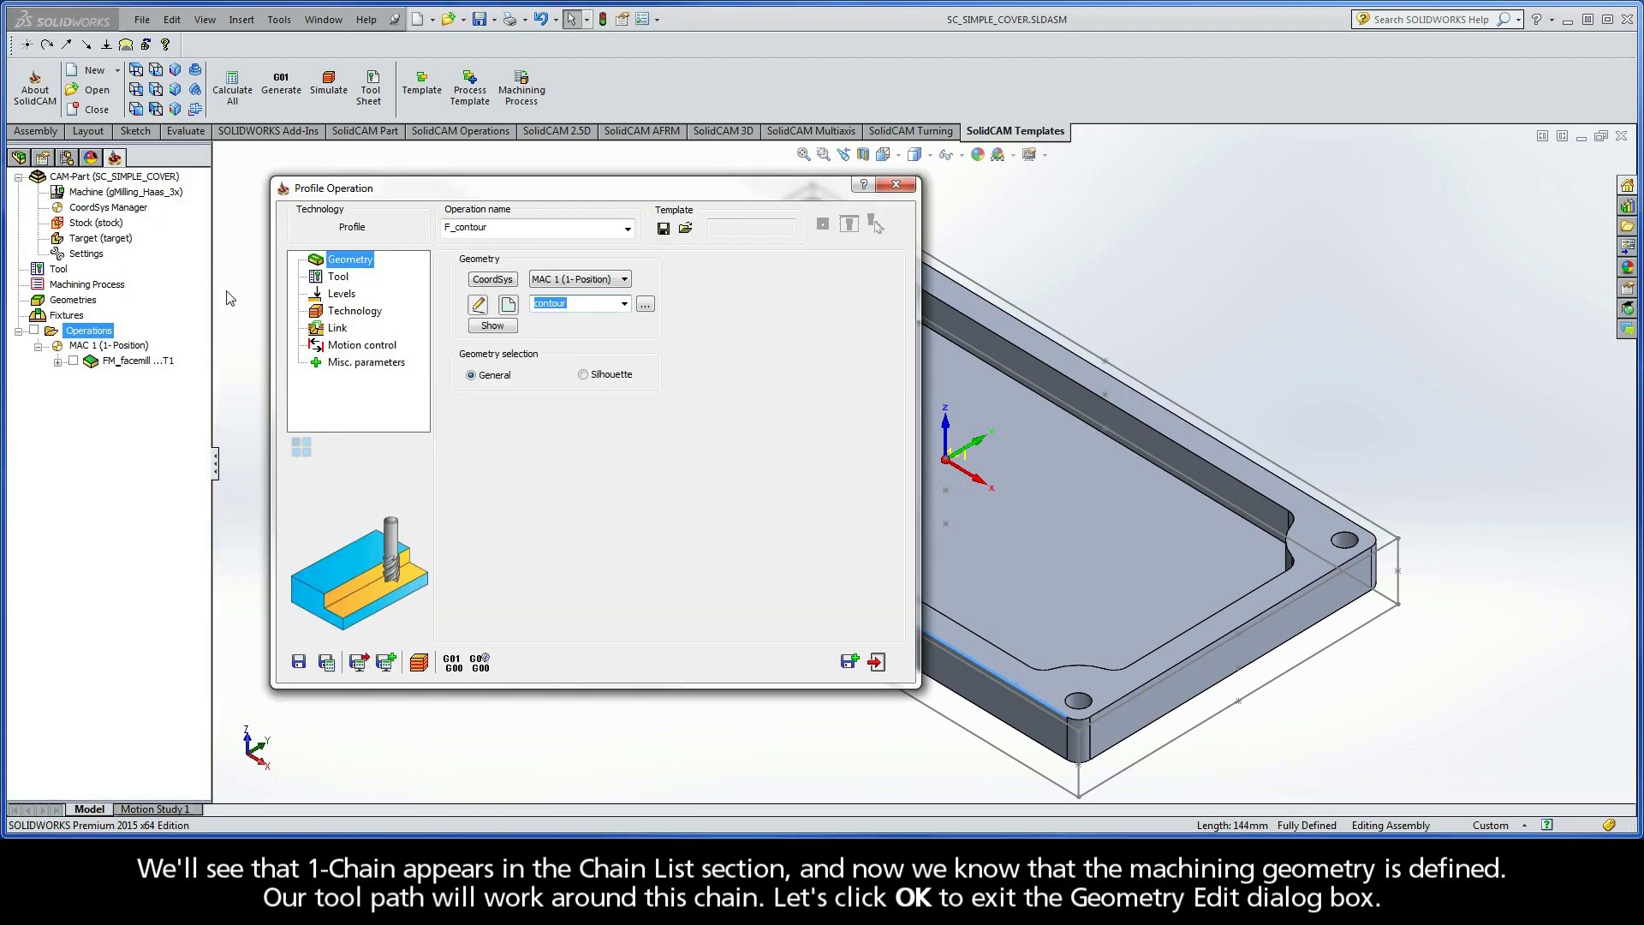
- Add a new 6 mm end mill to the tool table and use it as tool #2
{"action": "left_click", "coordinate": [339, 277]}
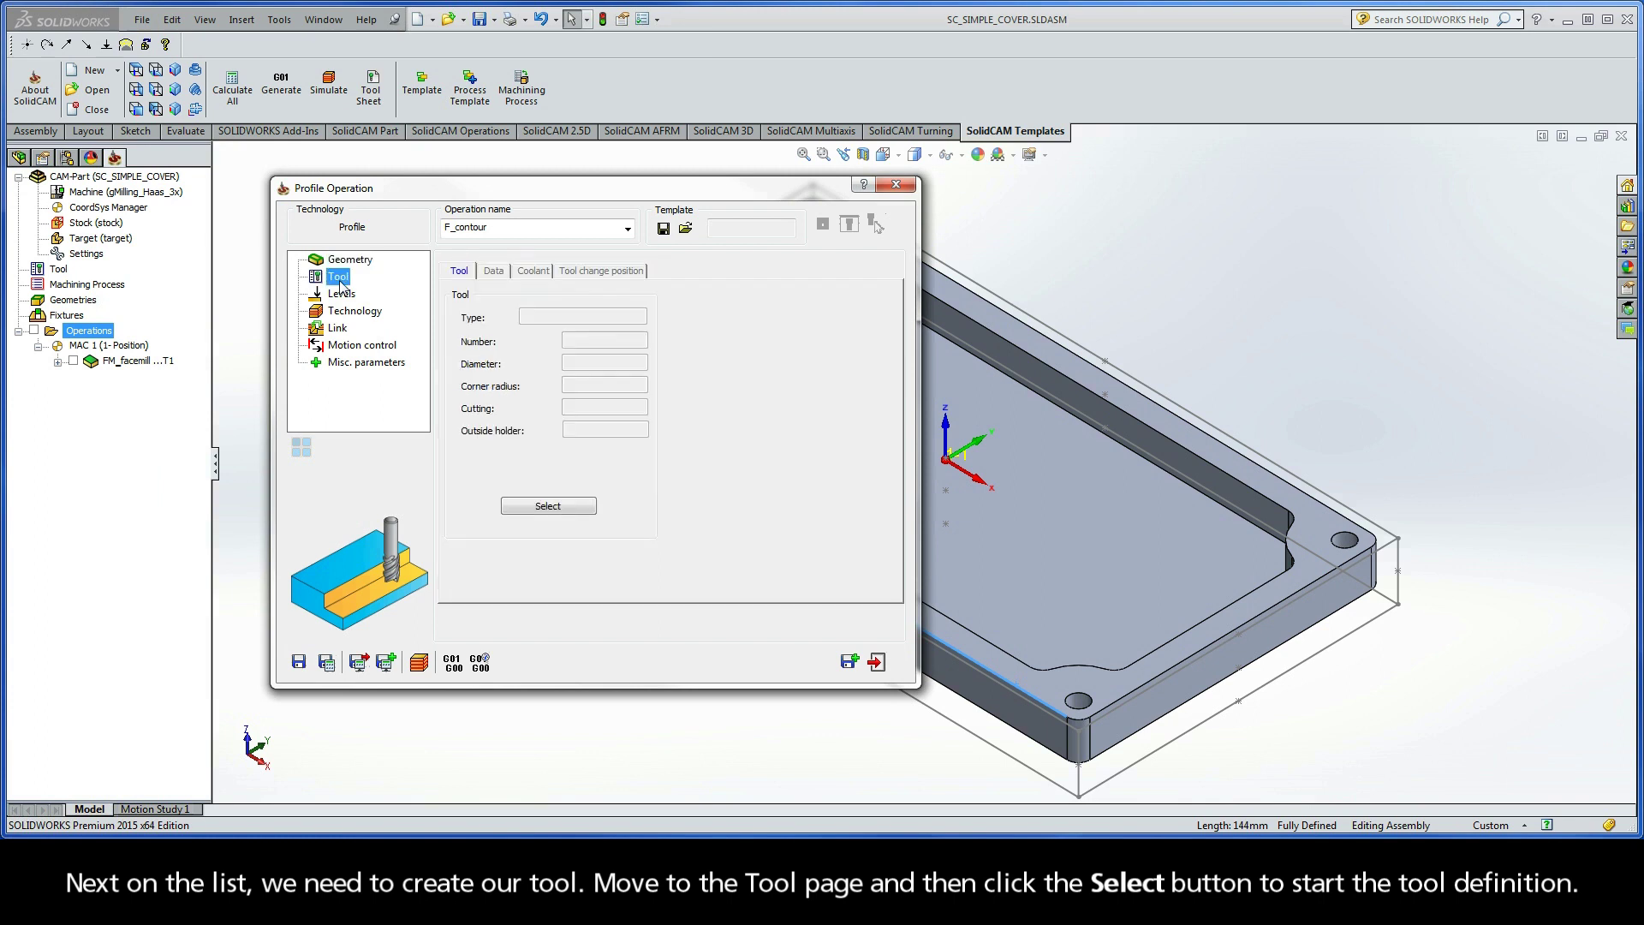
{"action": "left_click", "coordinate": [547, 507]}
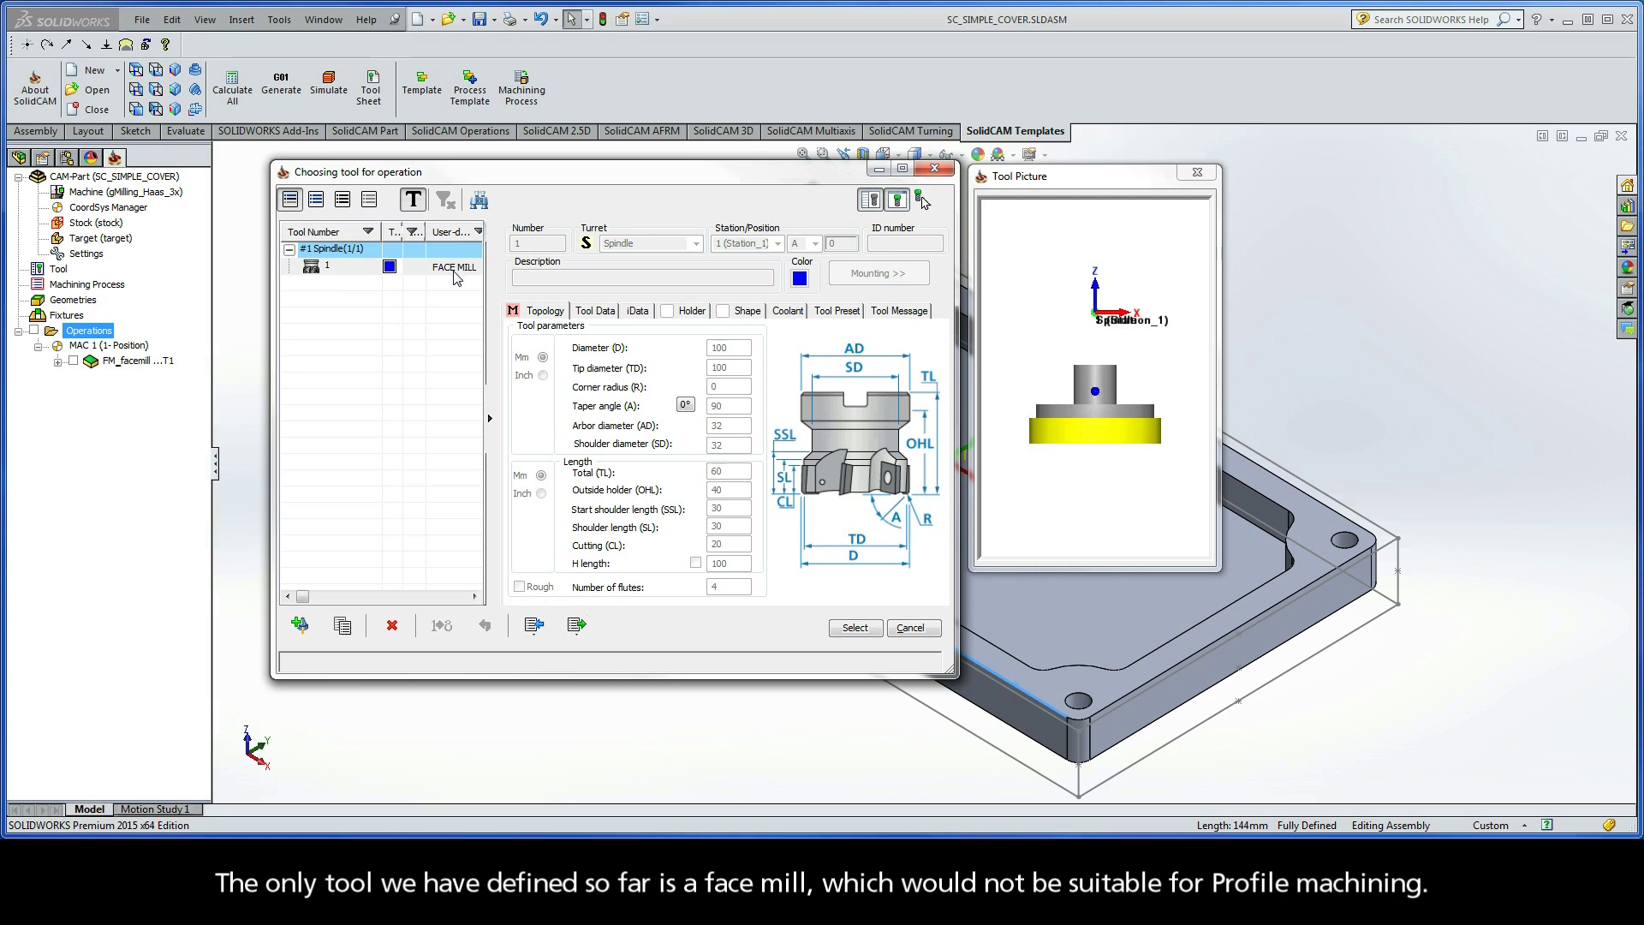
{"action": "left_click", "coordinate": [300, 627]}
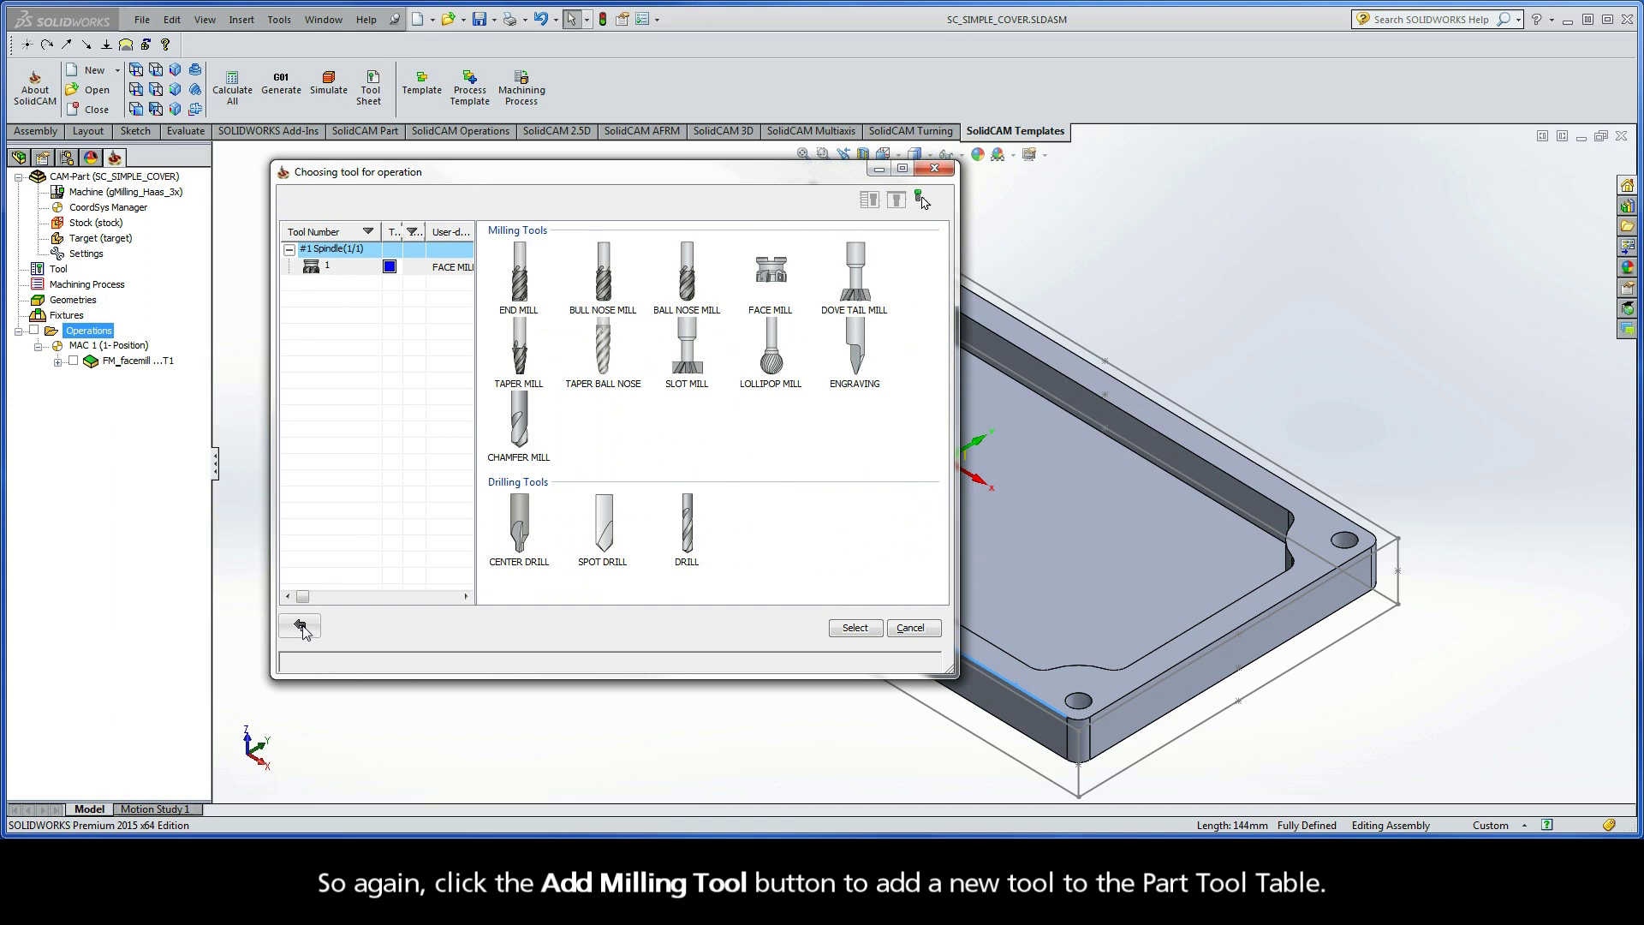
{"action": "left_click", "coordinate": [521, 280]}
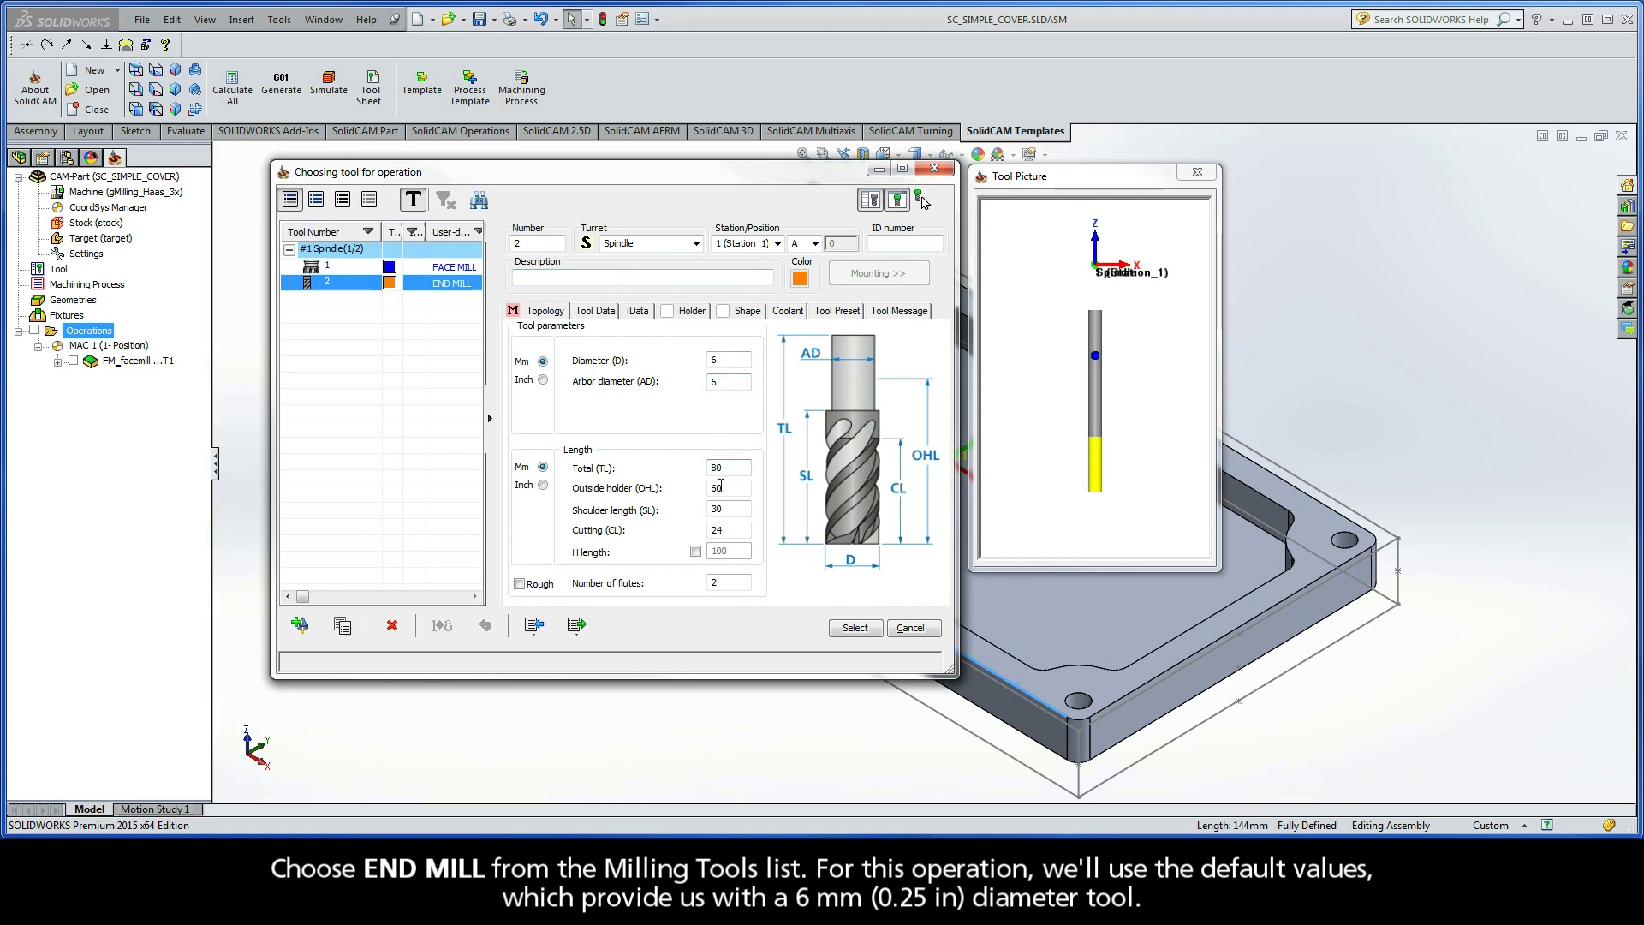
{"action": "left_click", "coordinate": [728, 359]}
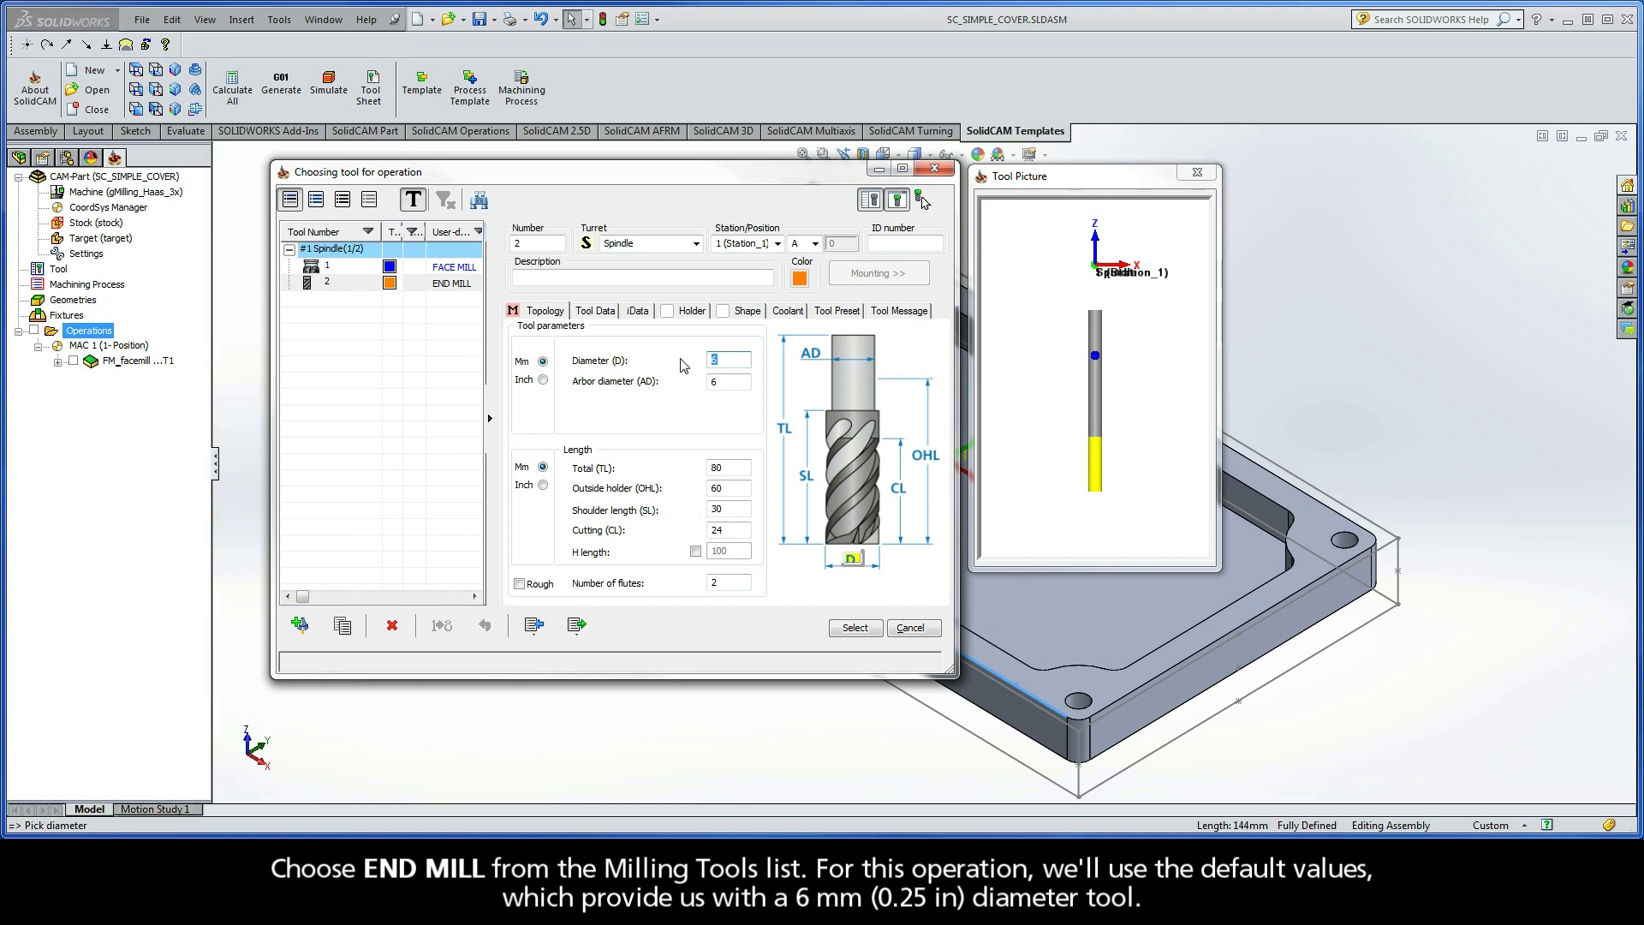
{"action": "left_click", "coordinate": [858, 631]}
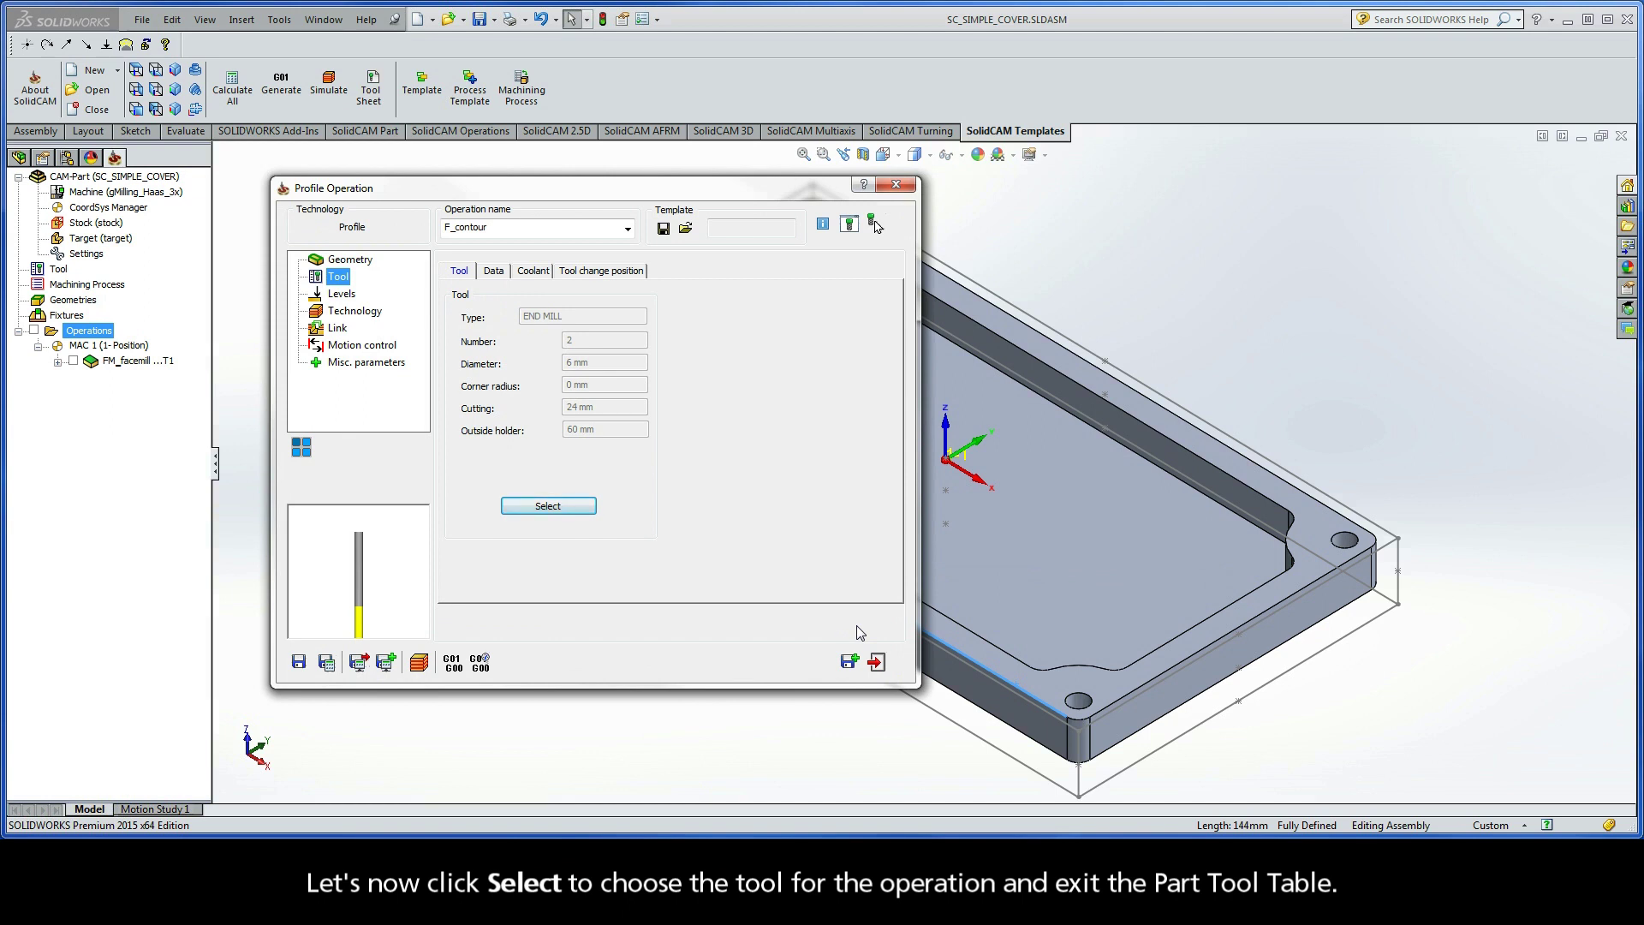
- Set the upper level to 0 from the part's top face
{"action": "left_click", "coordinate": [344, 297]}
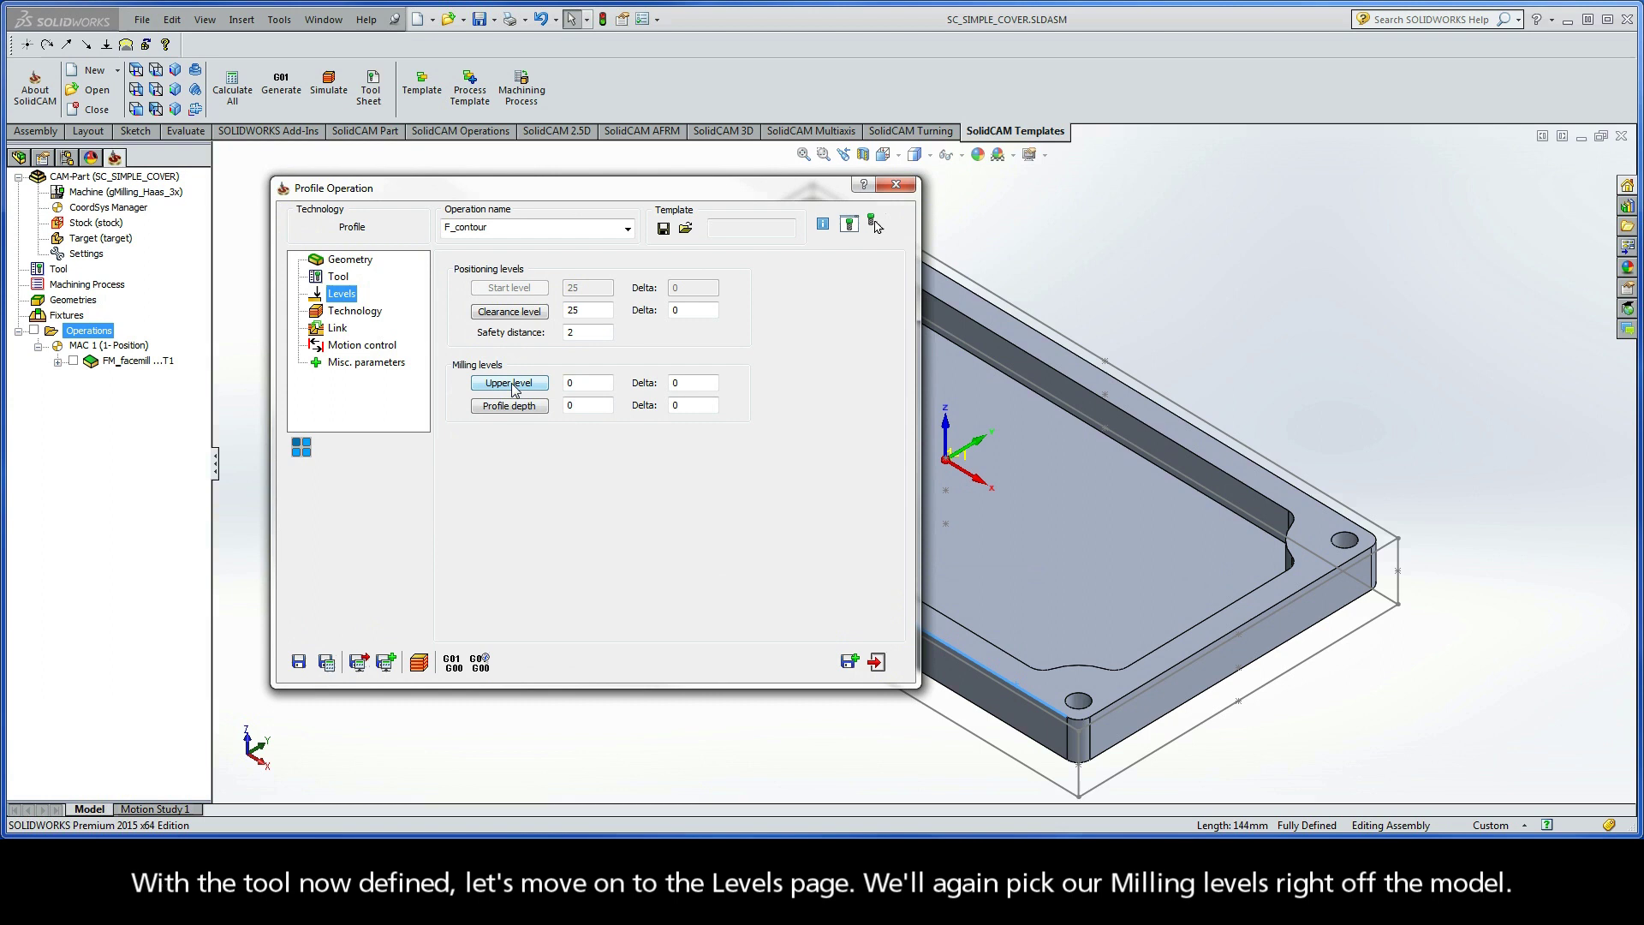
{"action": "left_click", "coordinate": [511, 388]}
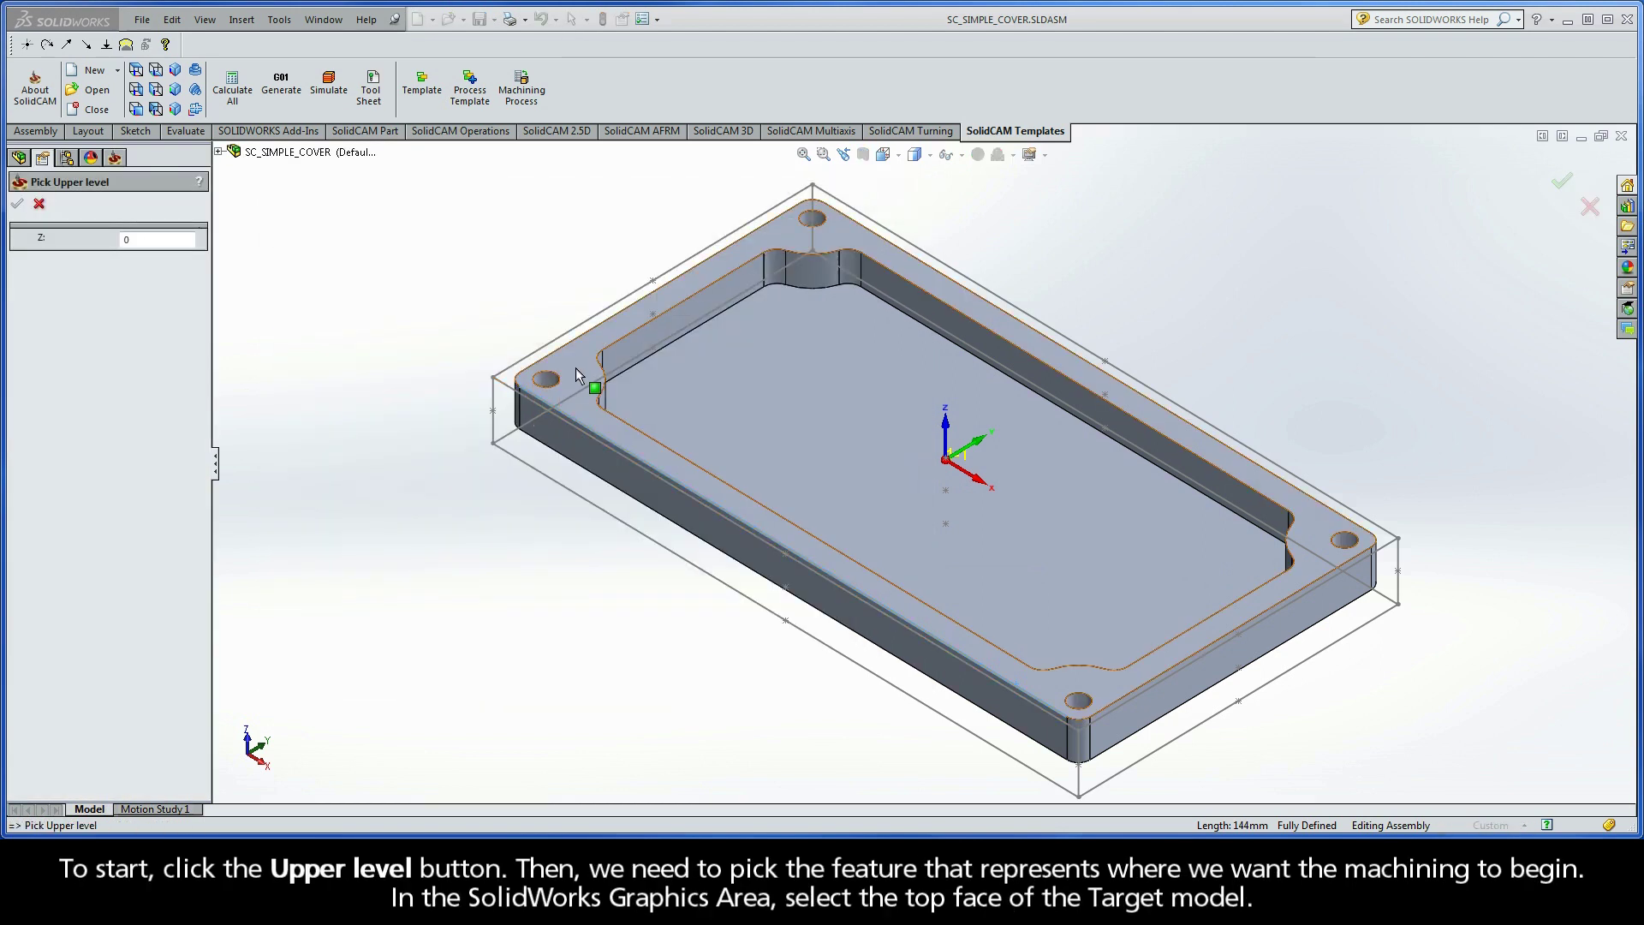
{"action": "left_click", "coordinate": [576, 367]}
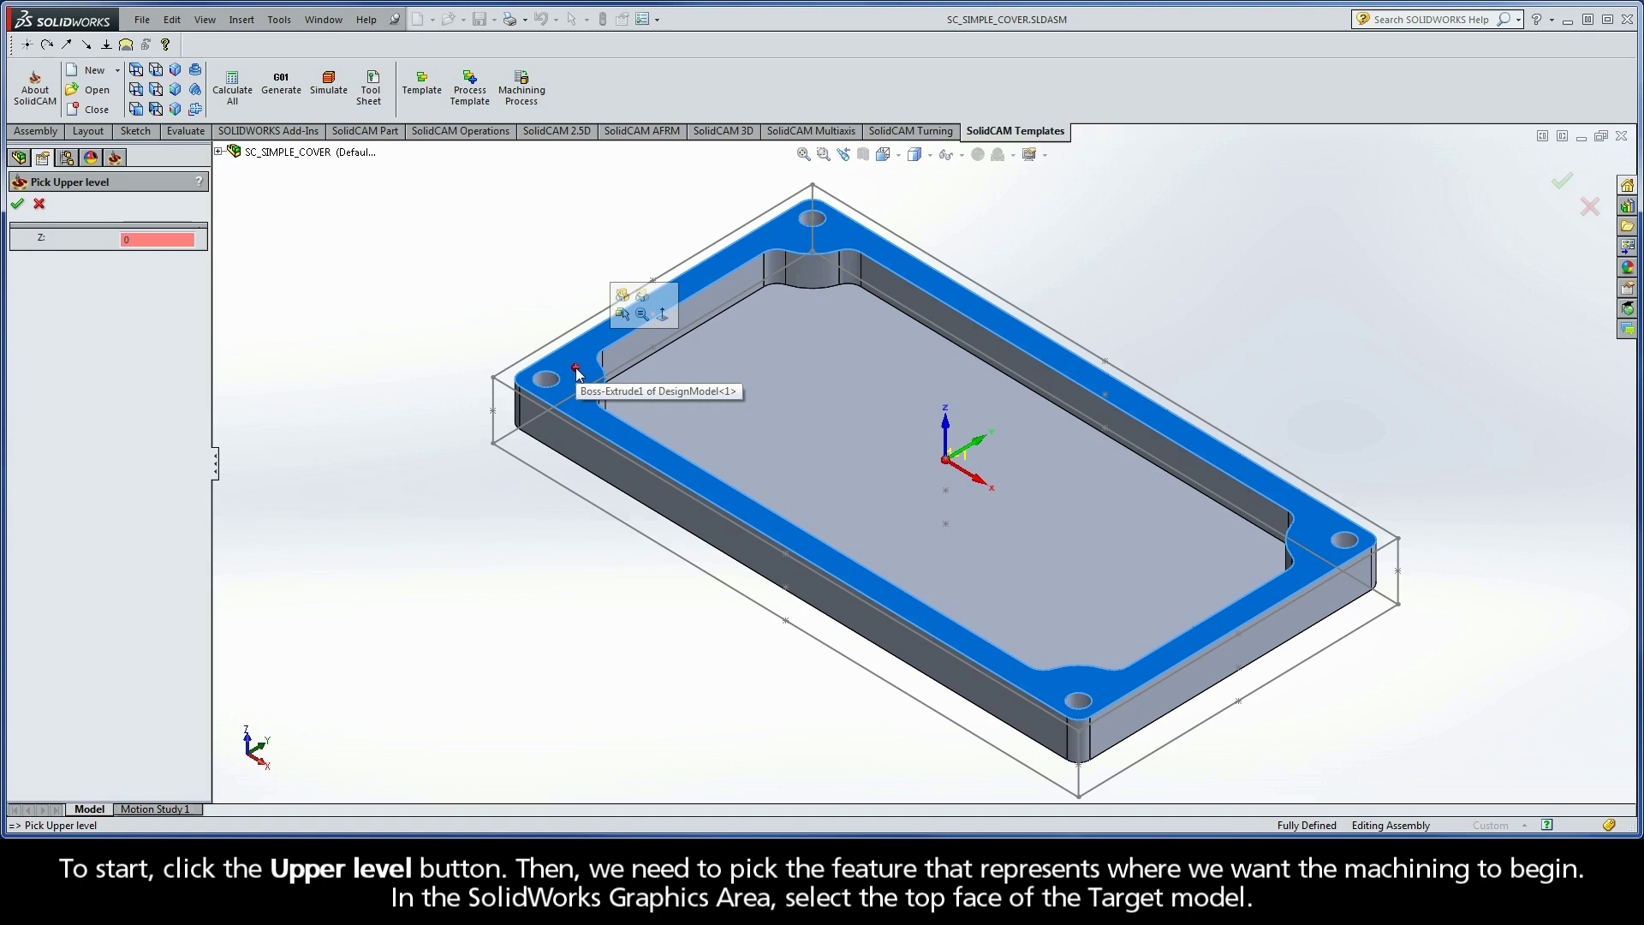
{"action": "left_click", "coordinate": [17, 204]}
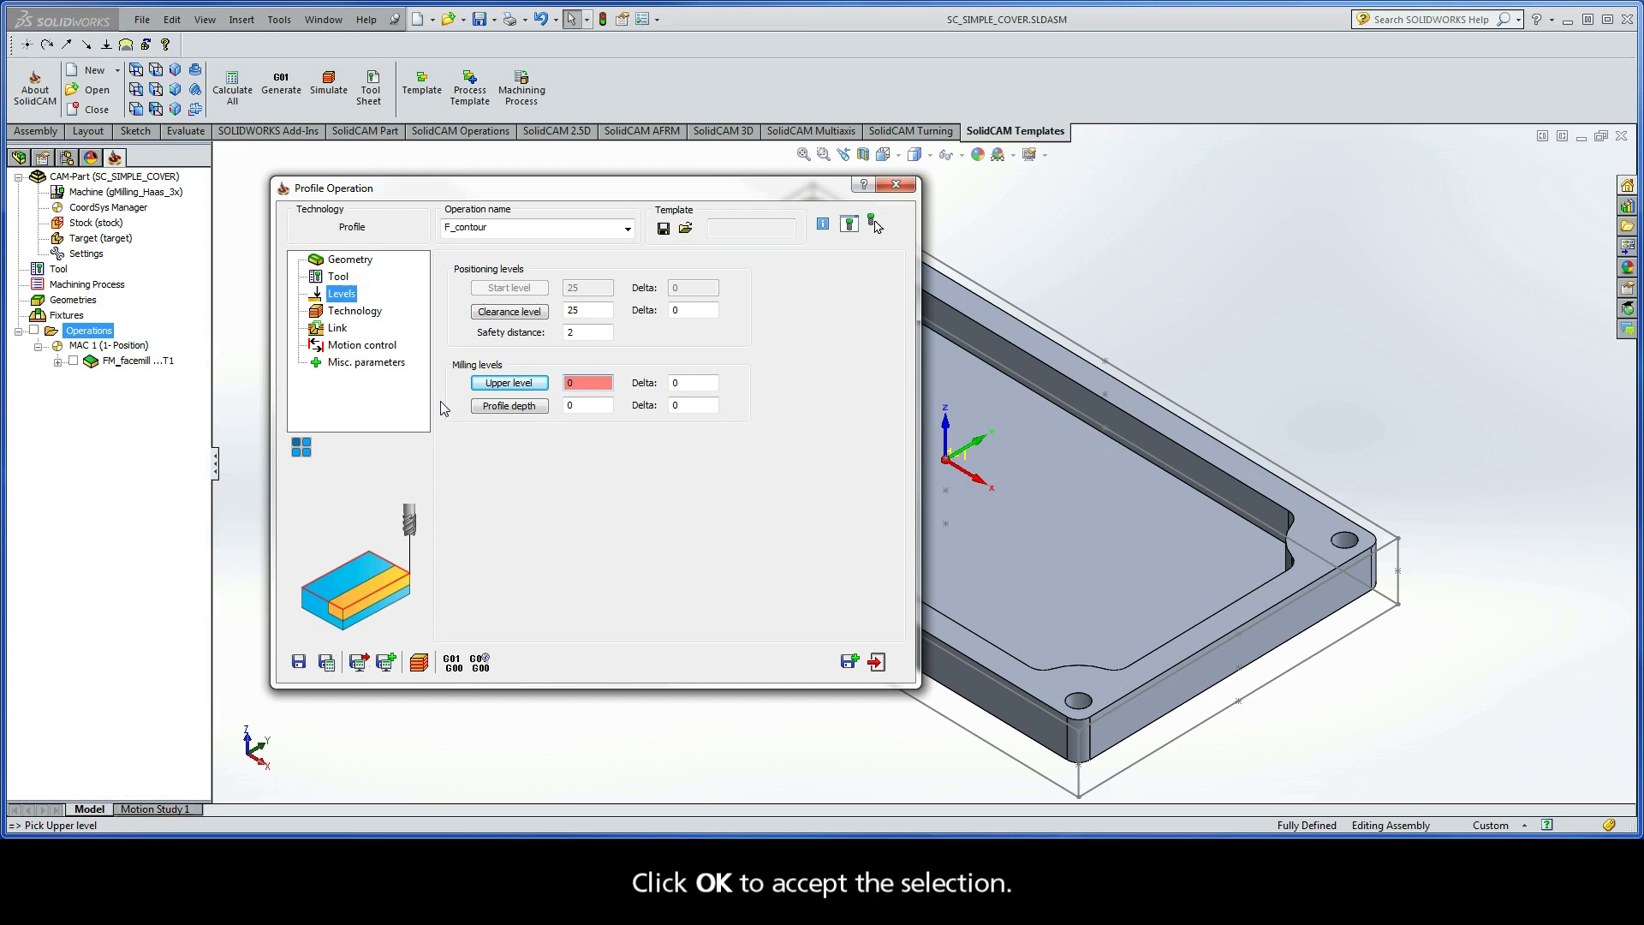
- Set the profile depth to 10 from the part's bottom edge
{"action": "left_click", "coordinate": [509, 407]}
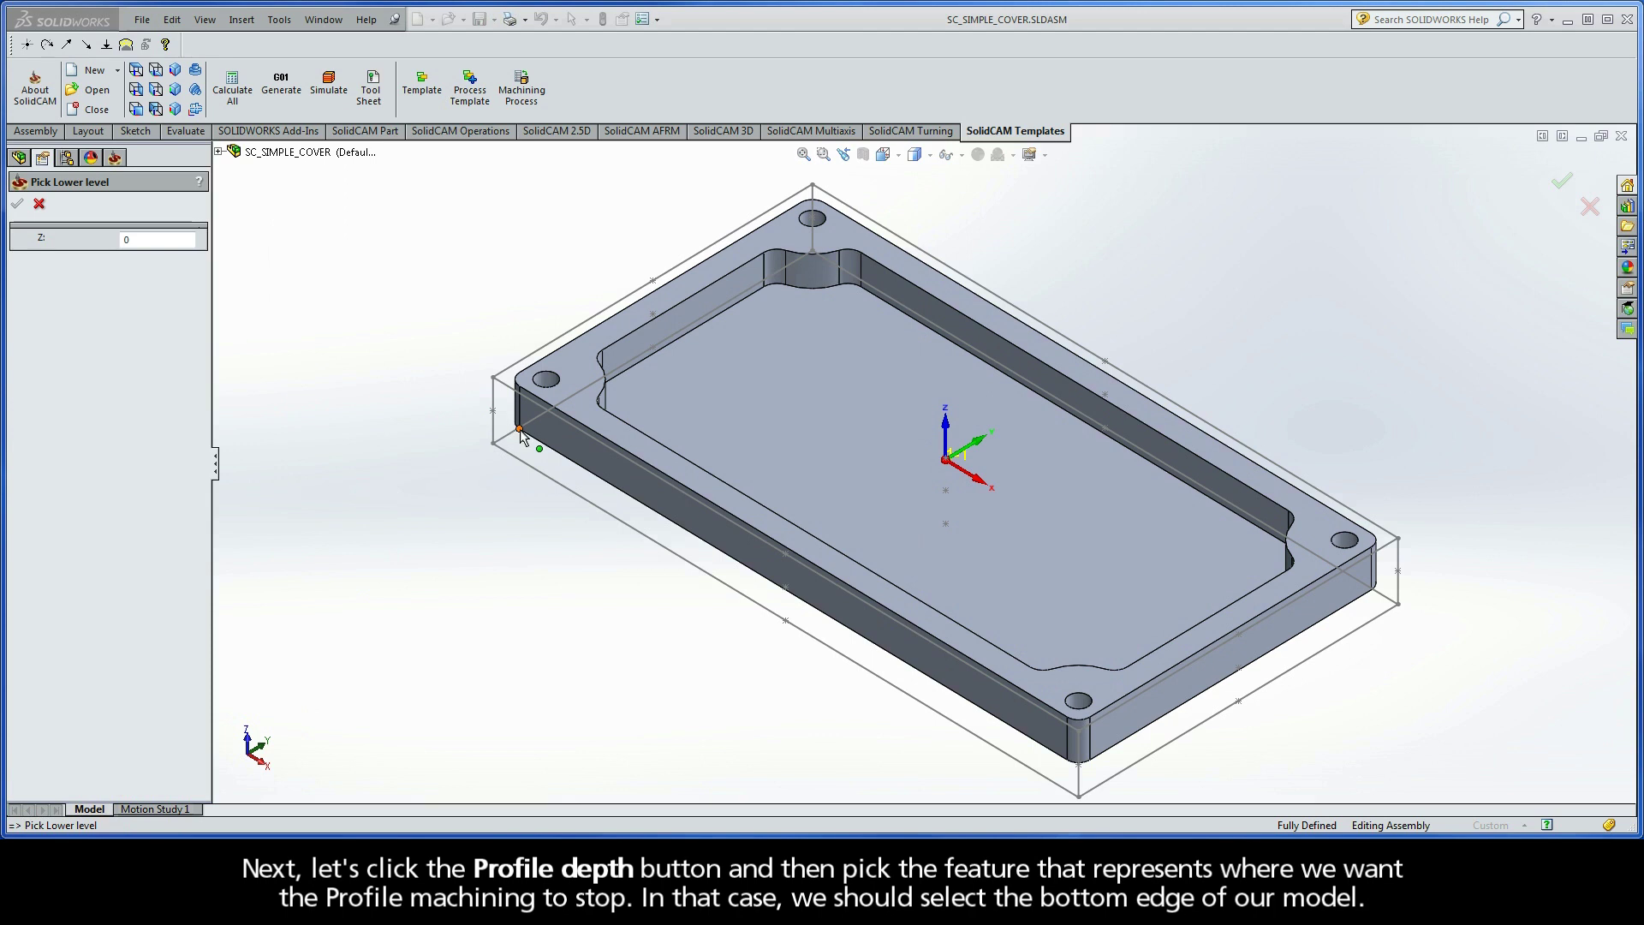
{"action": "left_click", "coordinate": [522, 436]}
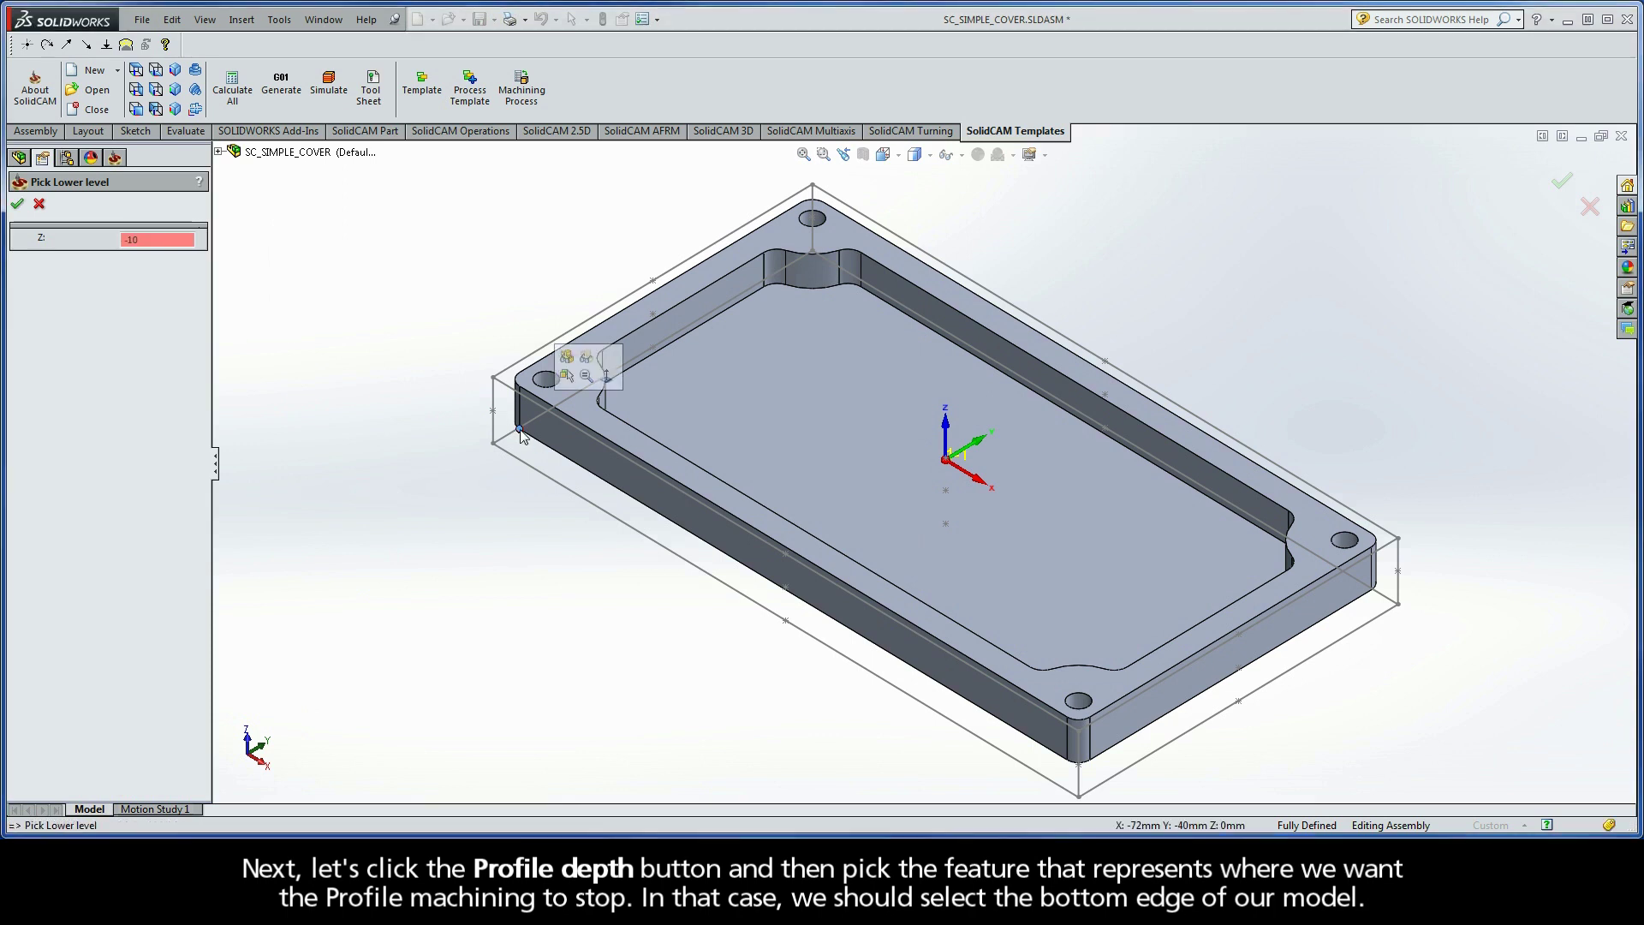
{"action": "left_click", "coordinate": [17, 204]}
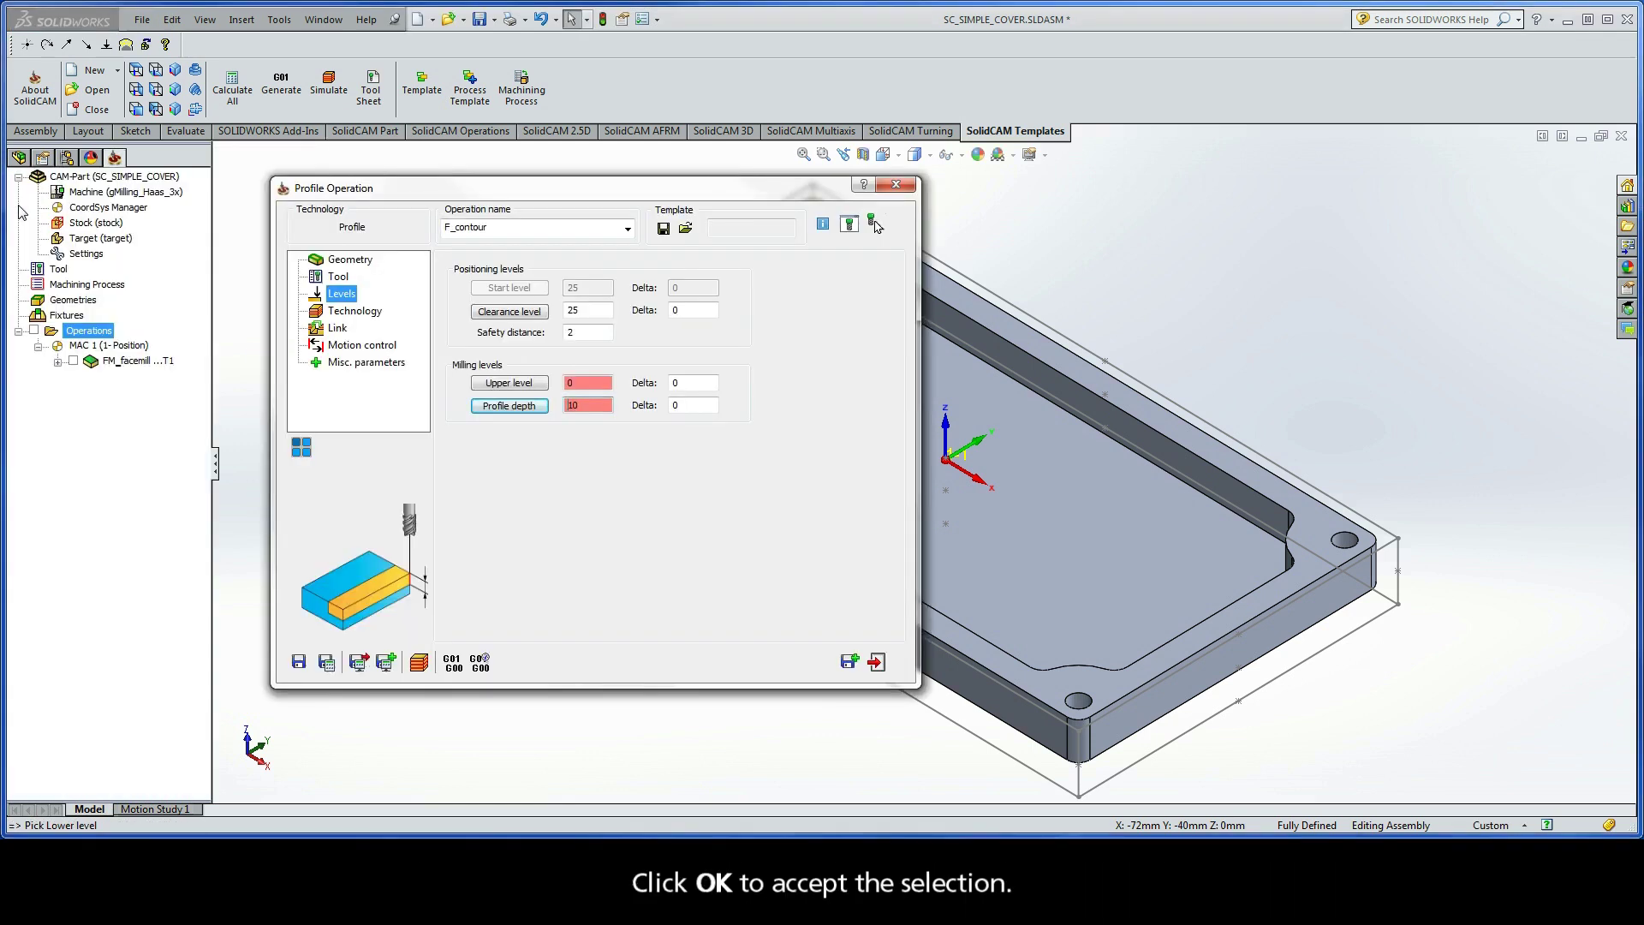
- Change the profile depth Delta from -0.5 back to 0
{"action": "left_click", "coordinate": [678, 407]}
{"action": "double_click", "coordinate": [677, 406]}
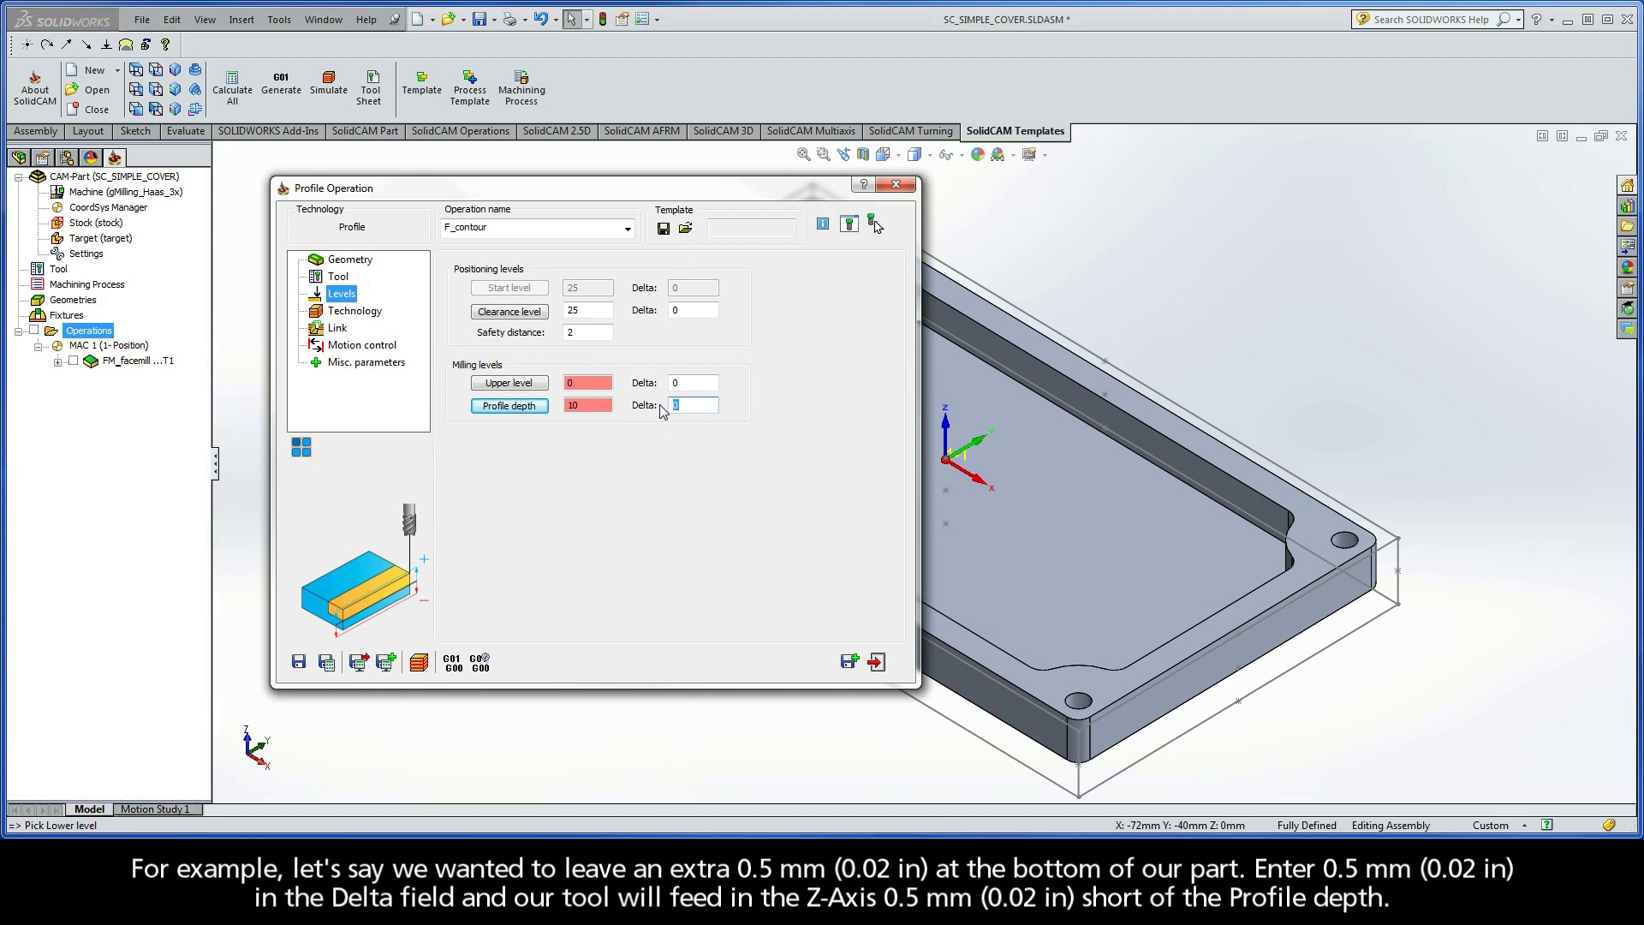
{"action": "type", "text": "0.5"}
{"action": "type", "text": "-0.5"}
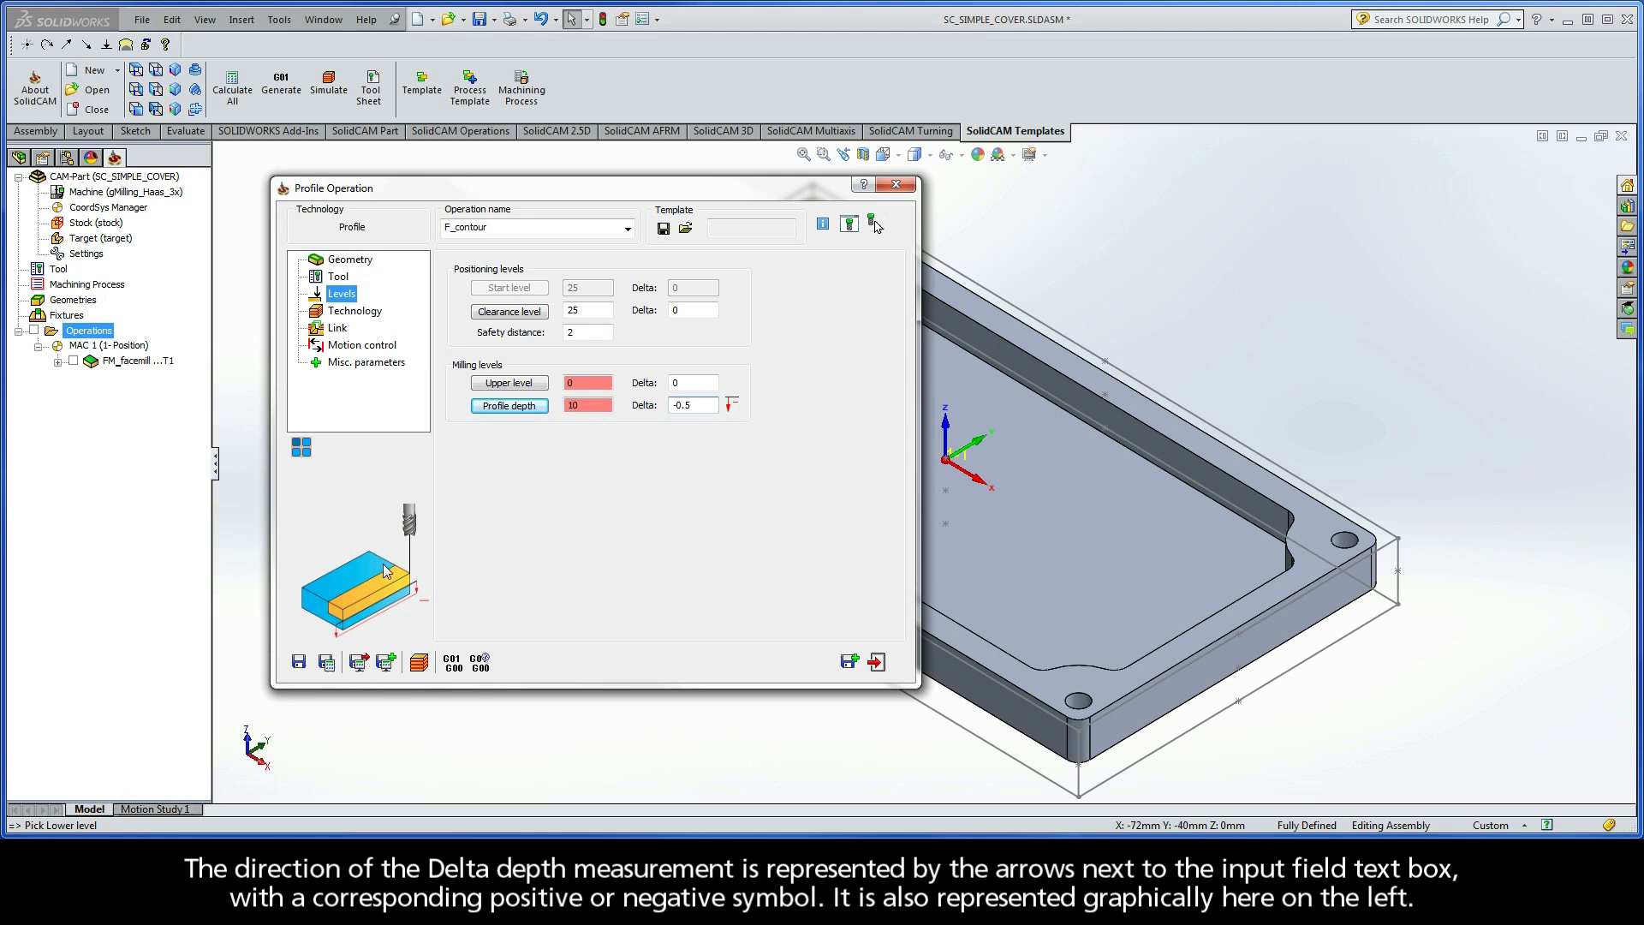
{"action": "left_click_drag", "start_coordinate": [694, 407], "coordinate": [661, 410]}
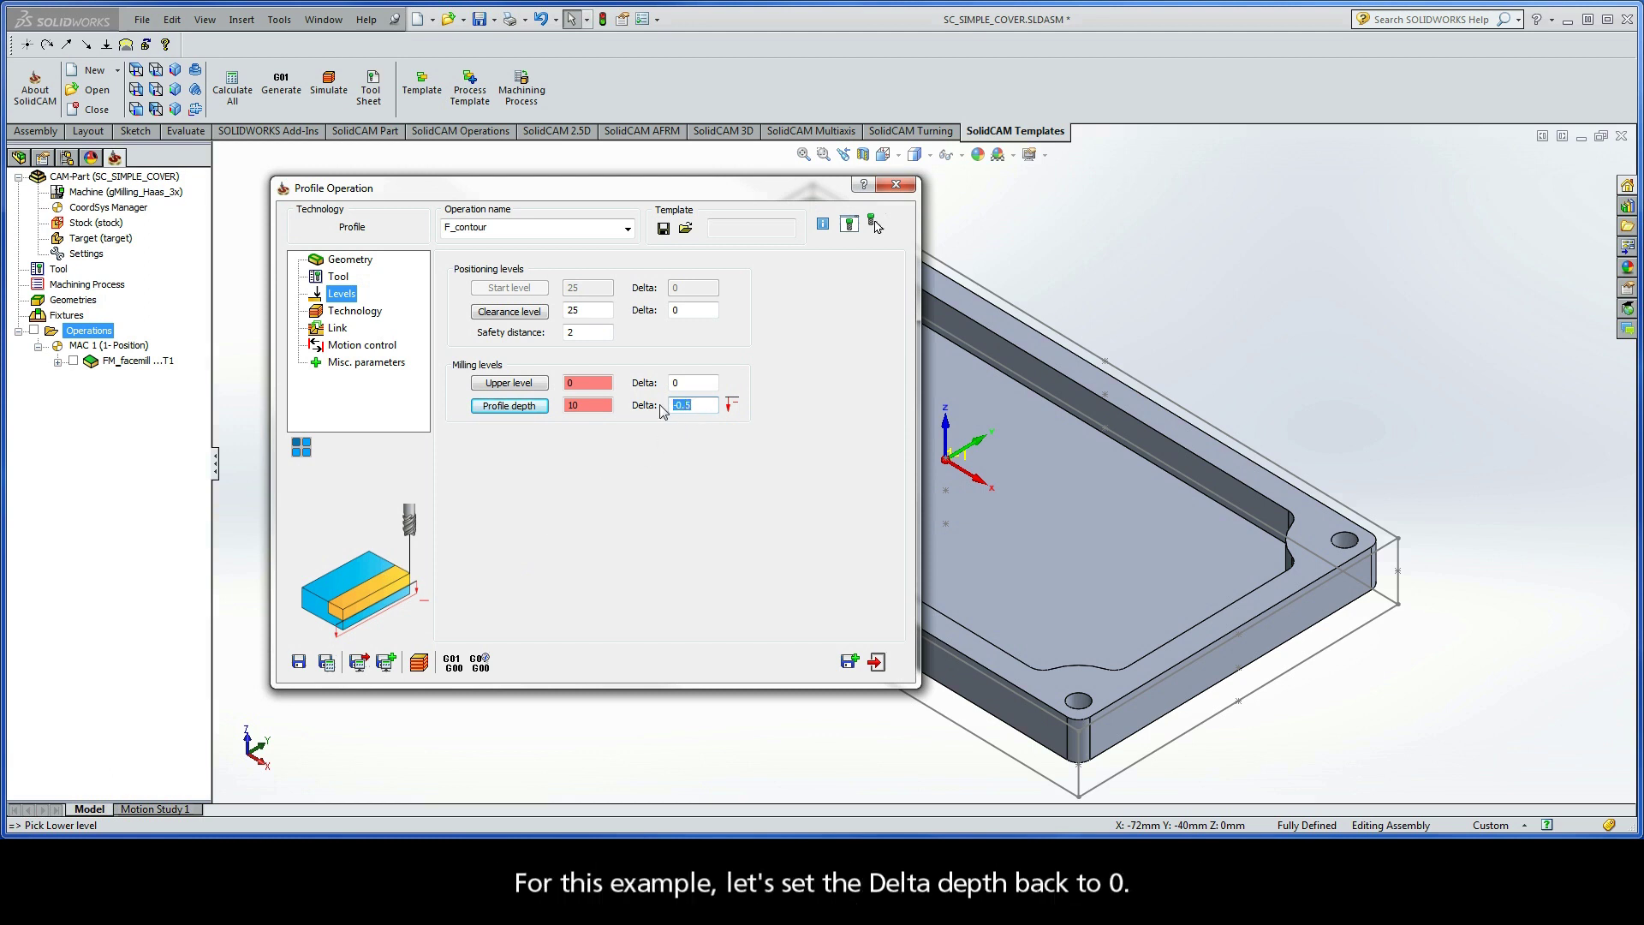
{"action": "type", "text": "0"}
- Keep Left tool side and Constant depth type, and enable the Rough pass
{"action": "left_click", "coordinate": [354, 314]}
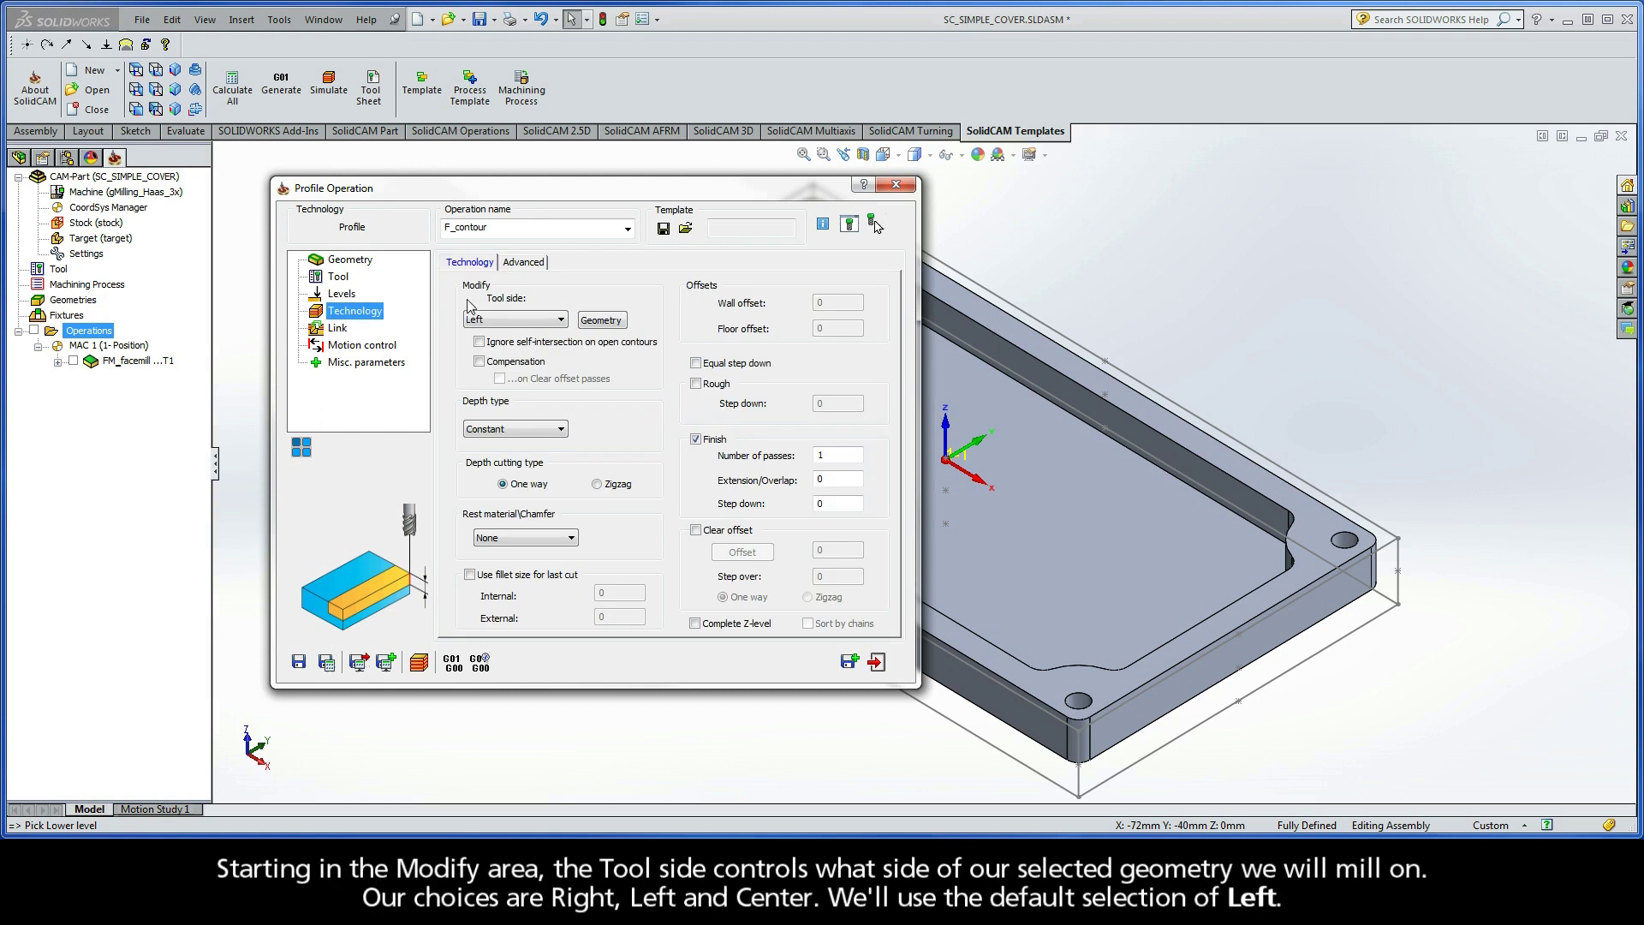
{"action": "left_click", "coordinate": [526, 320]}
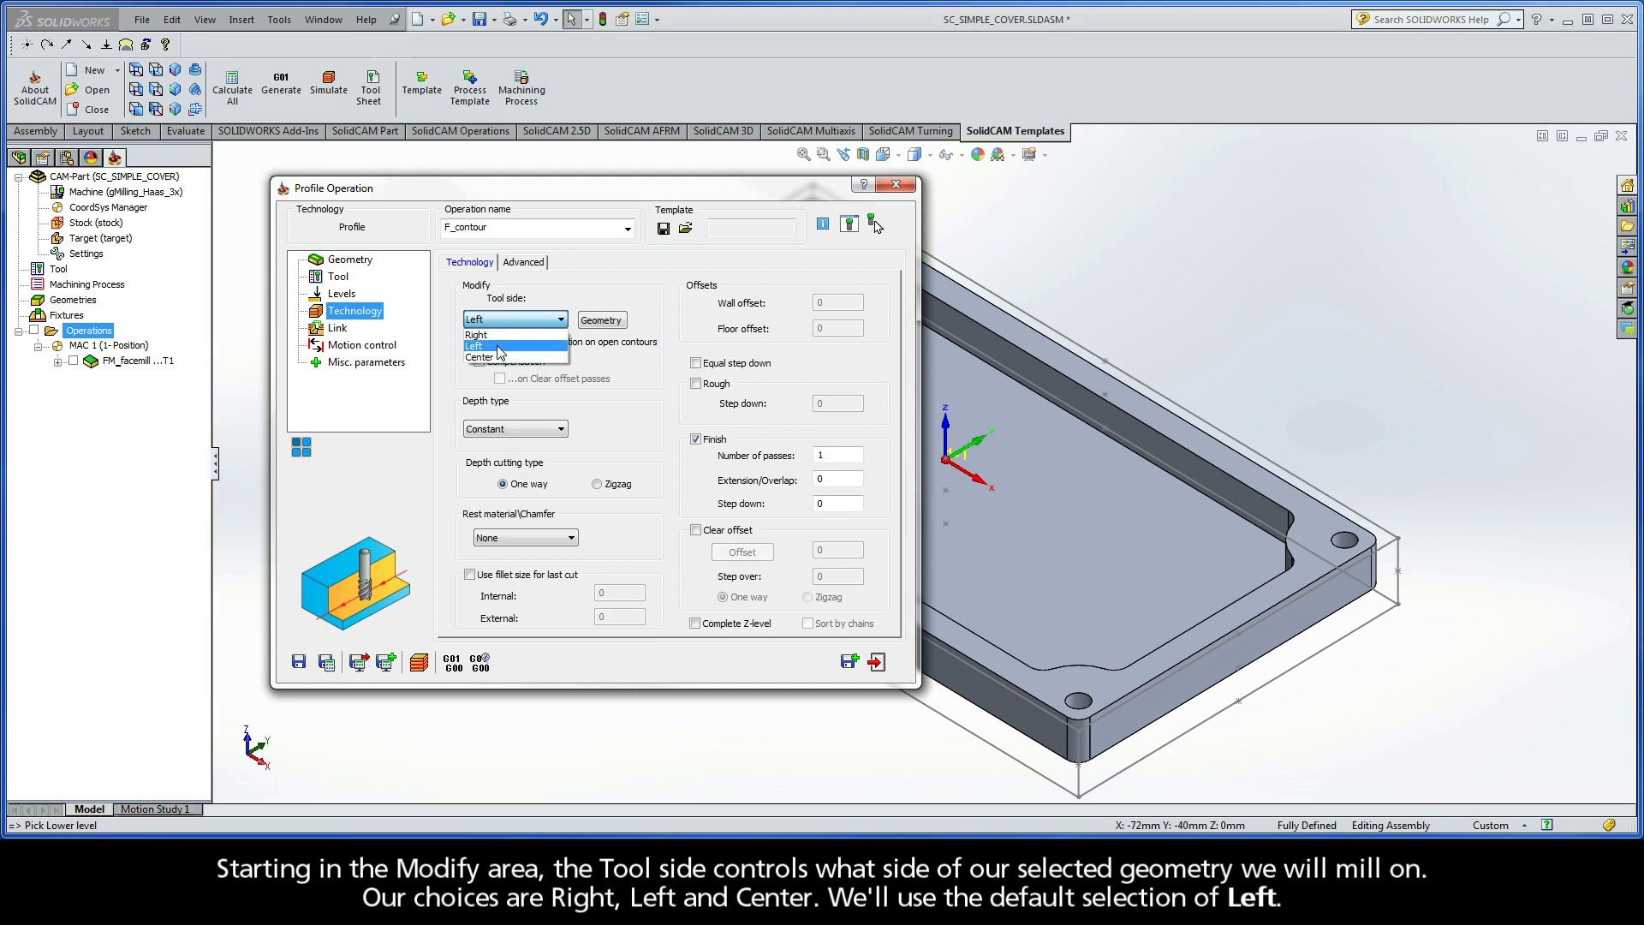
{"action": "left_click", "coordinate": [499, 347]}
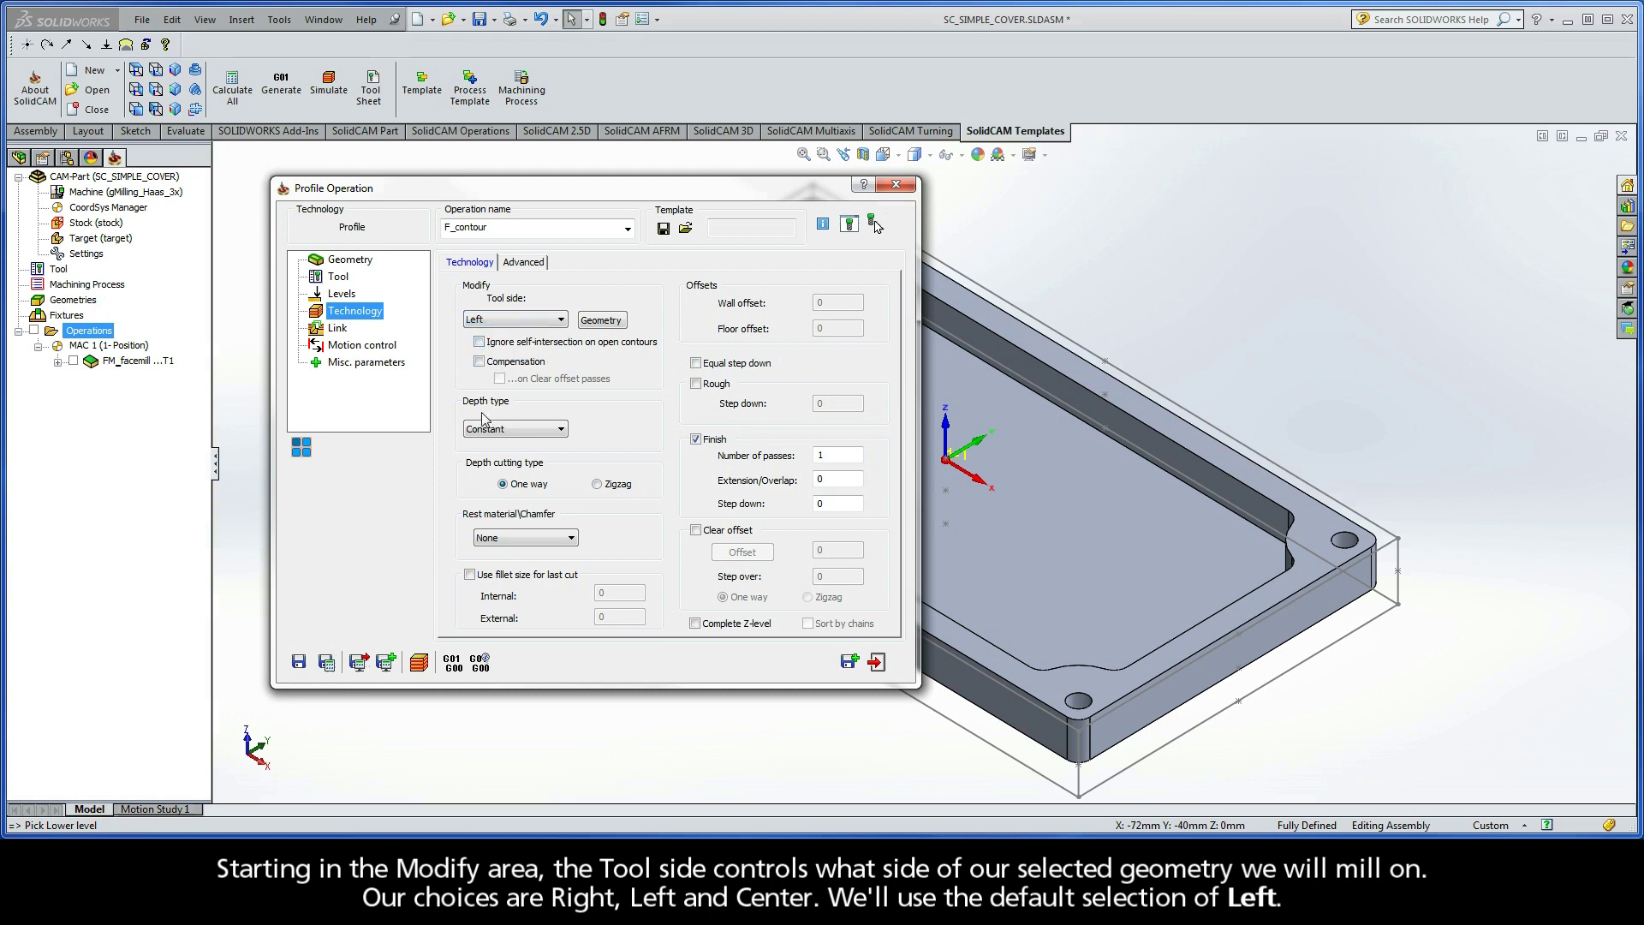
{"action": "left_click", "coordinate": [507, 427]}
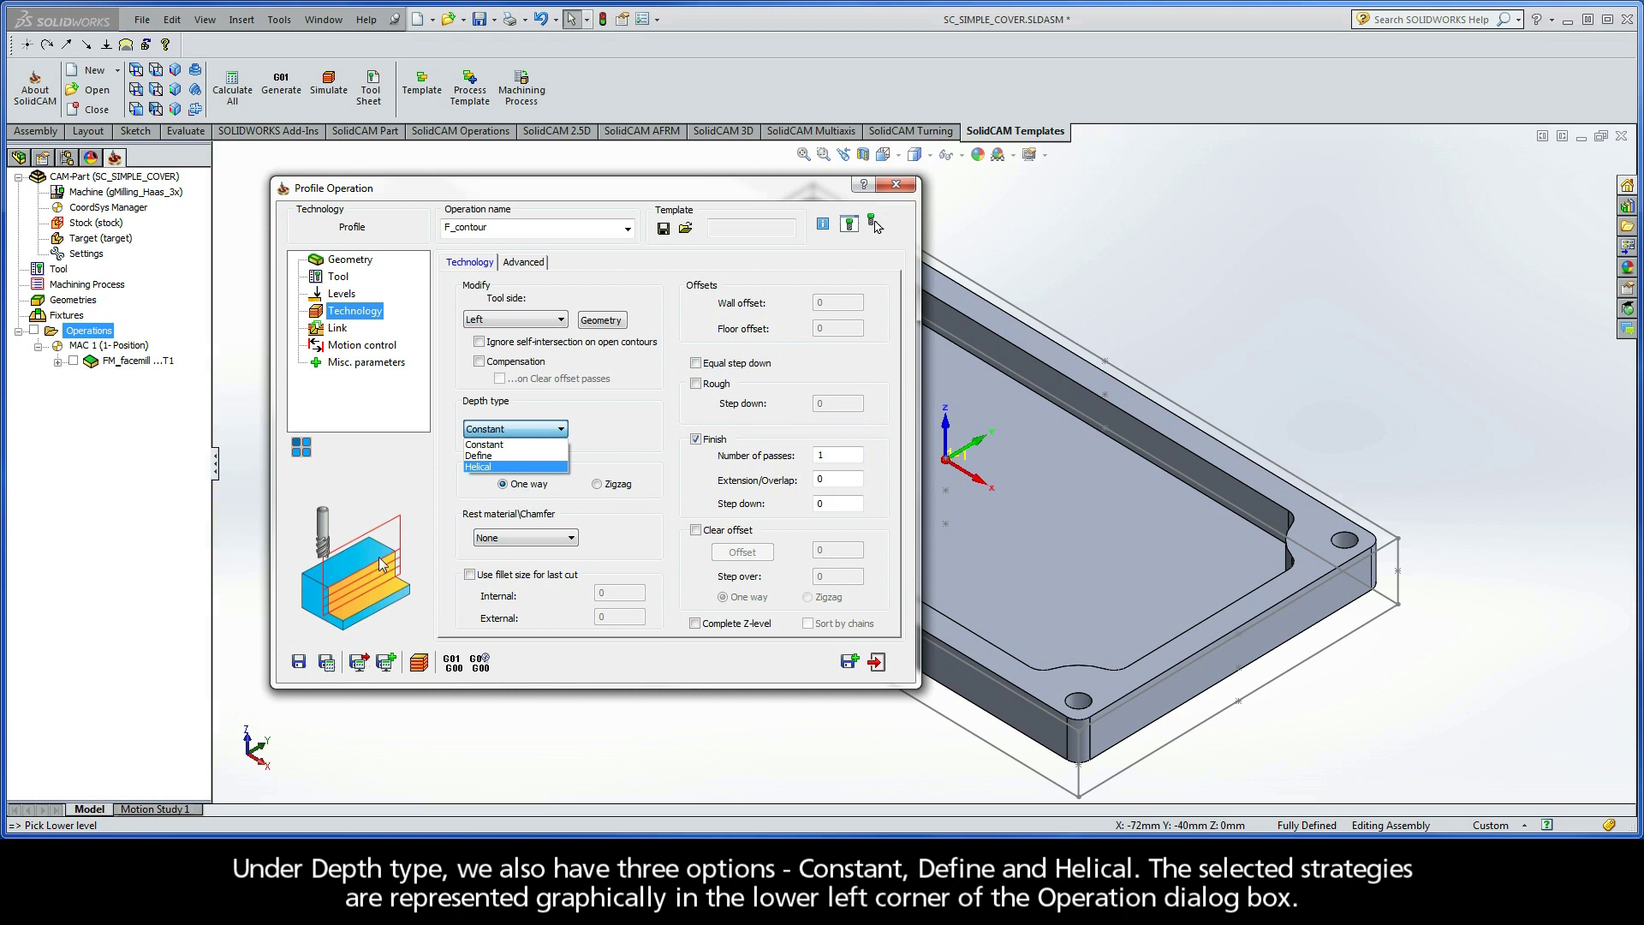
{"action": "left_click", "coordinate": [509, 446]}
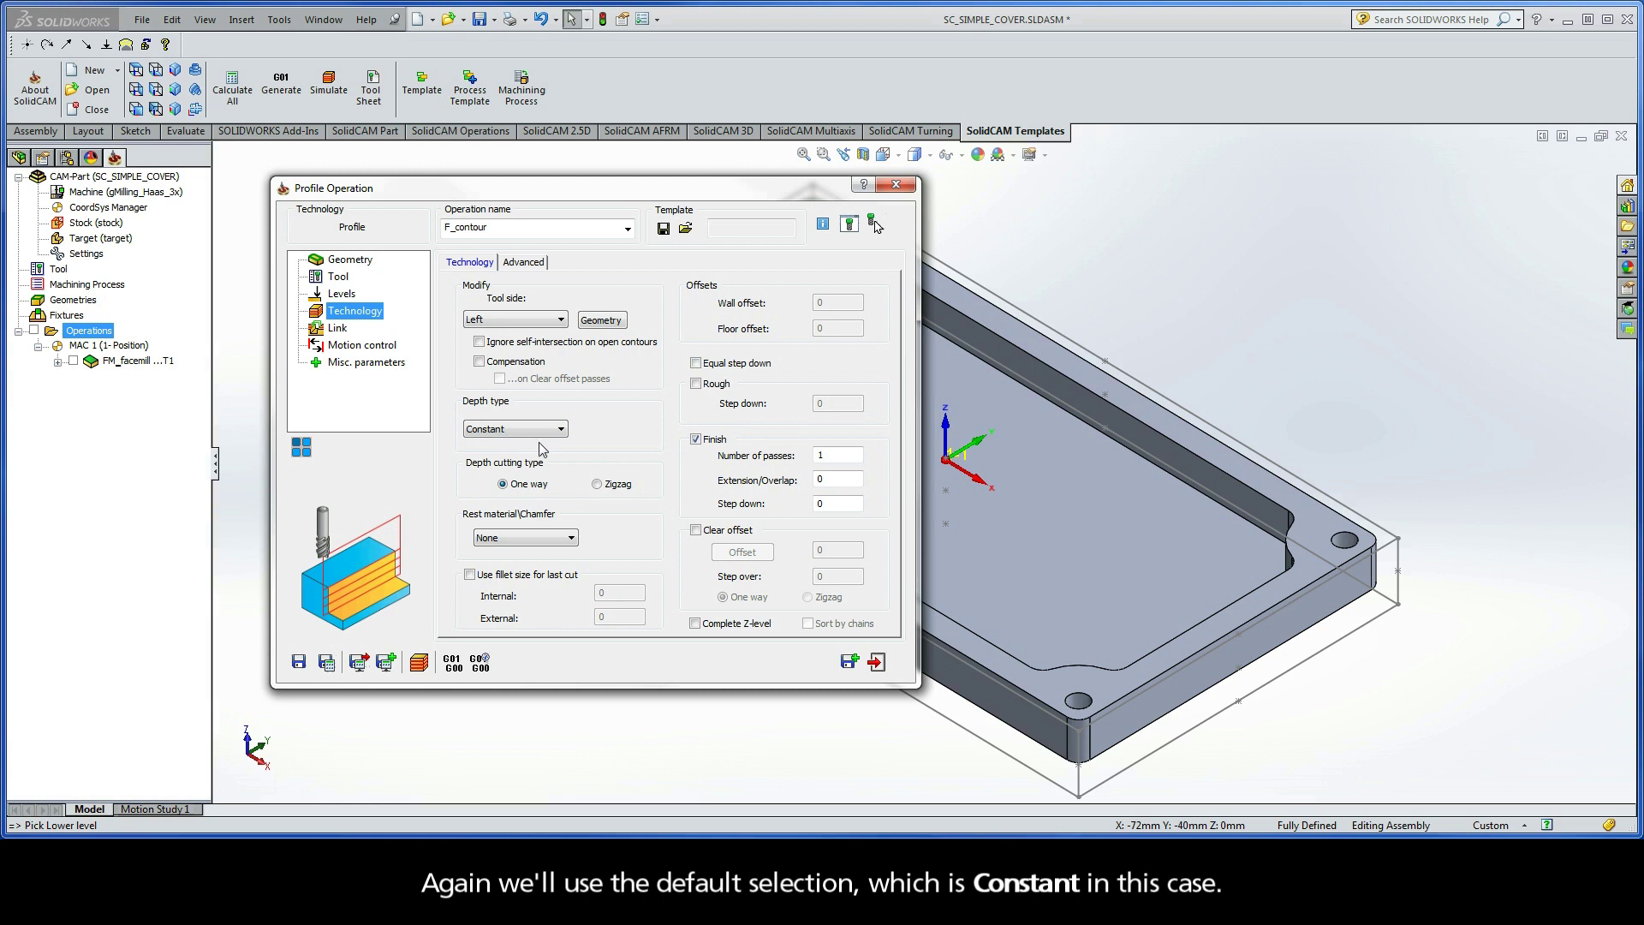
{"action": "left_click", "coordinate": [695, 385]}
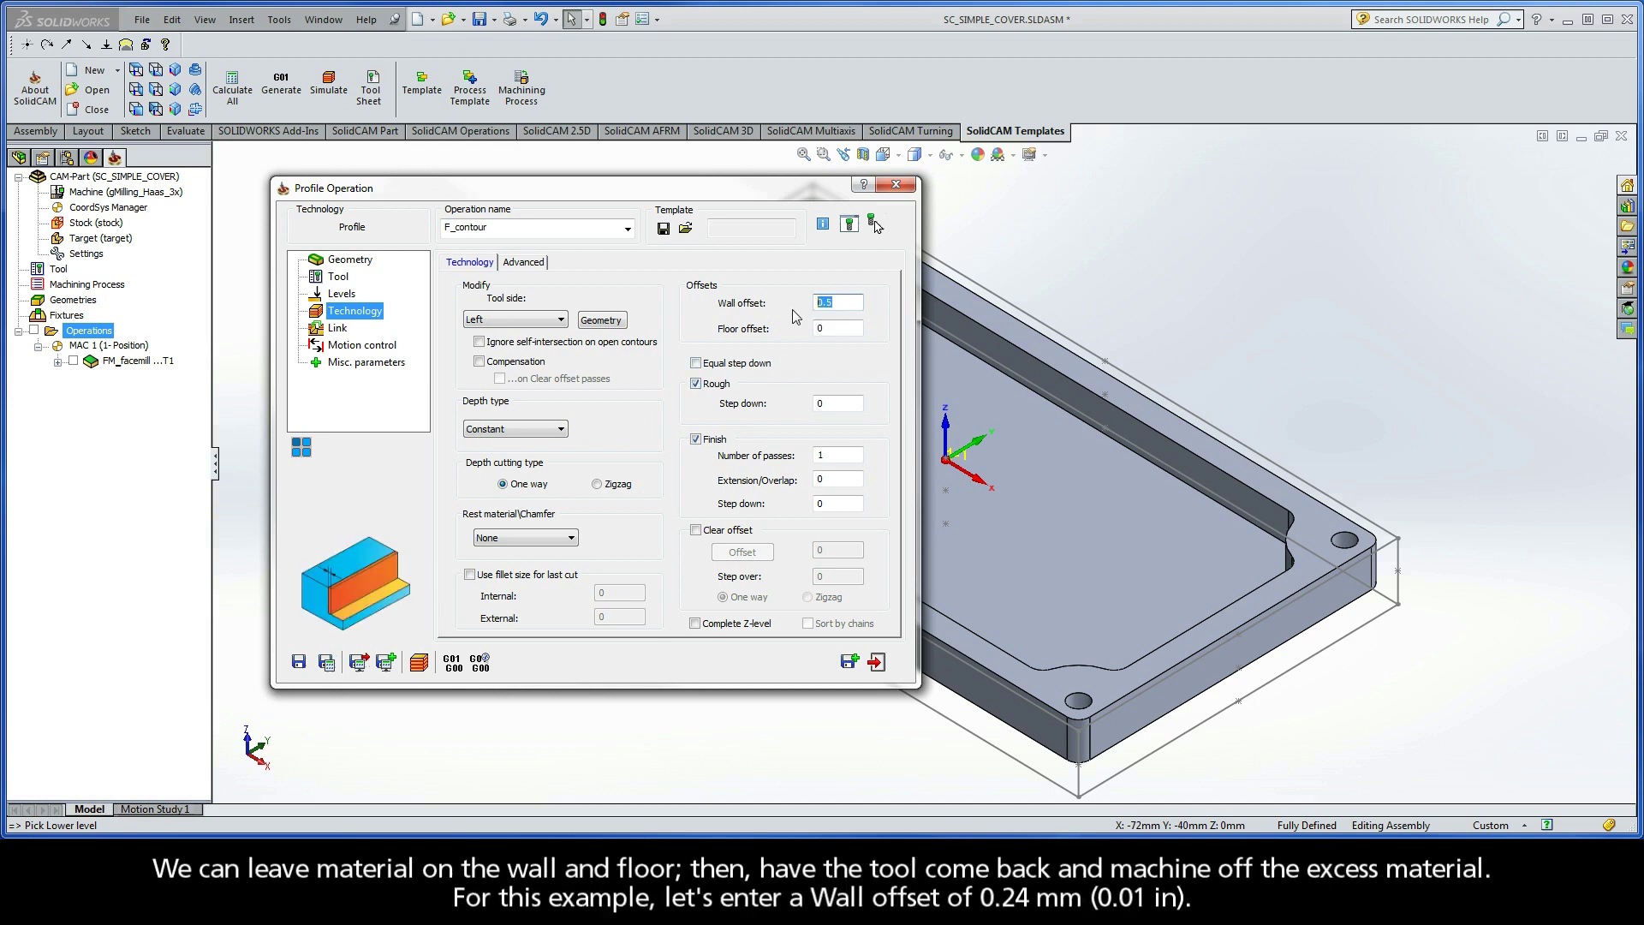
- Set wall offset 0.24, equal rough step down of max 3.5, and one finish pass
{"action": "key", "text": "Tab"}
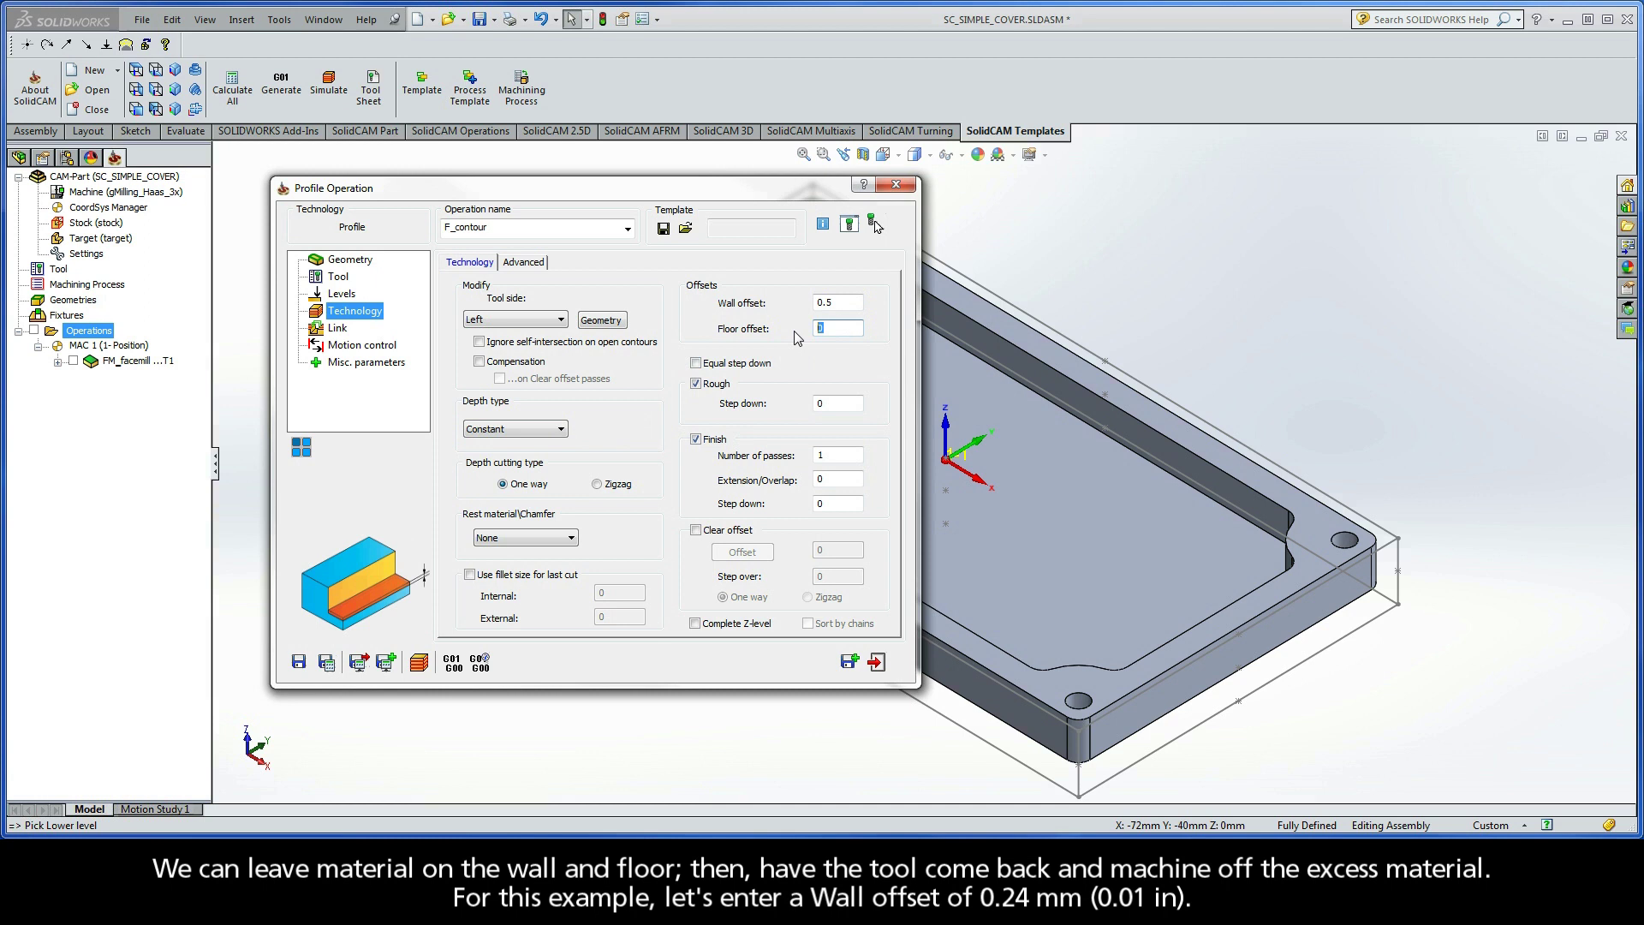
{"action": "left_click", "coordinate": [828, 302]}
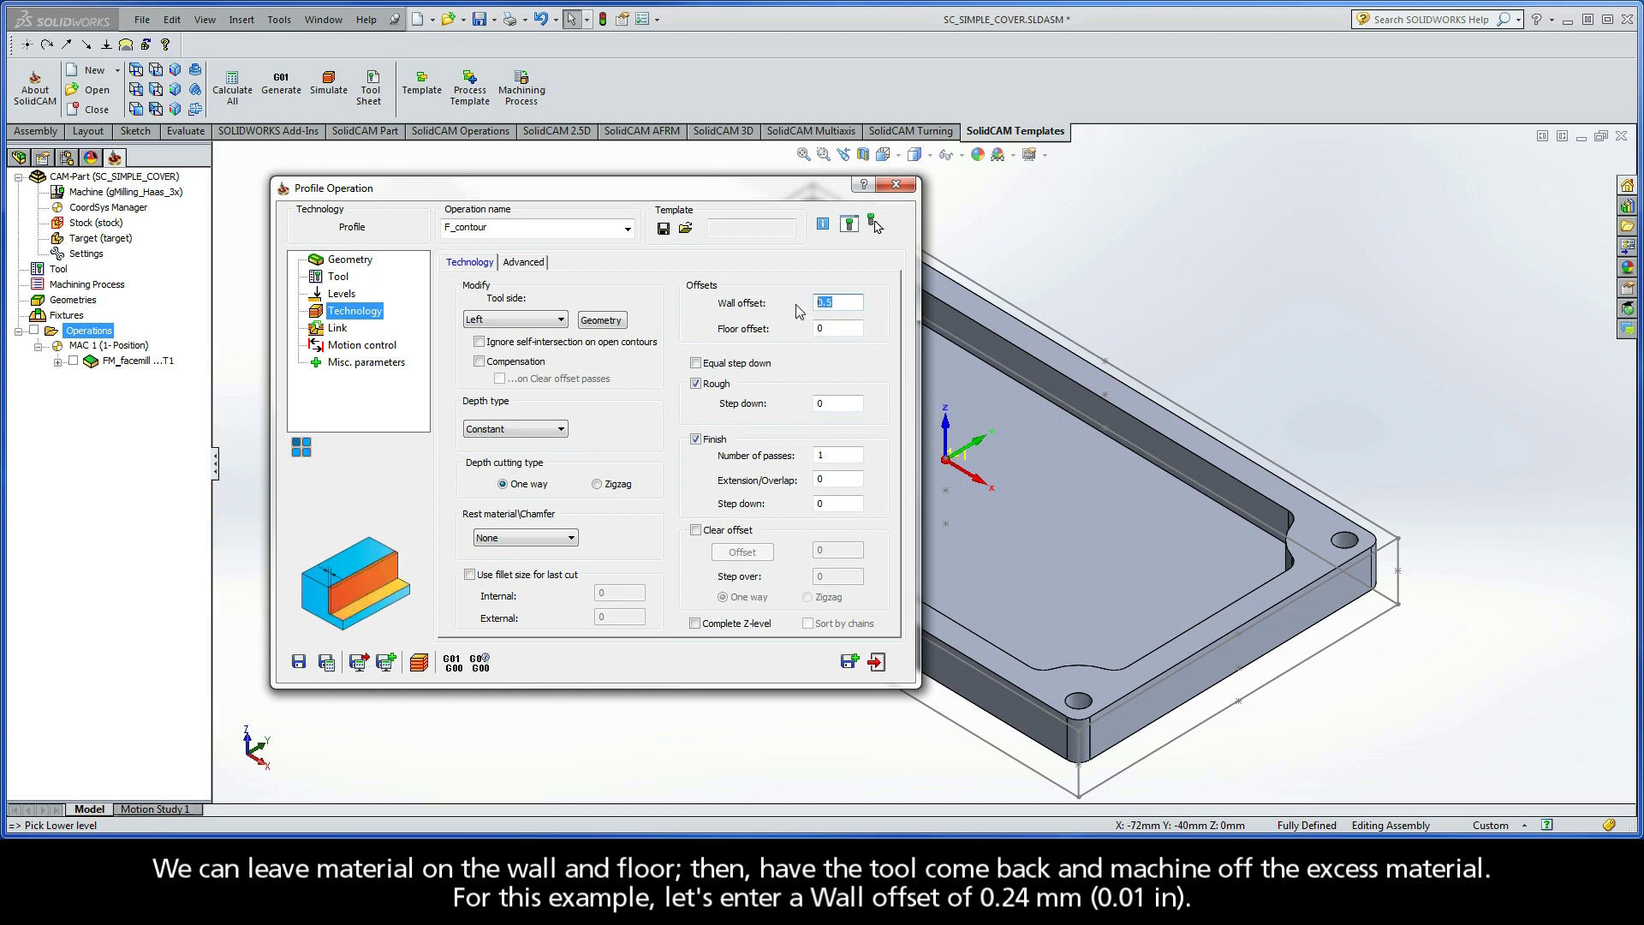
{"action": "type", "text": "0.24"}
{"action": "left_click", "coordinate": [697, 364]}
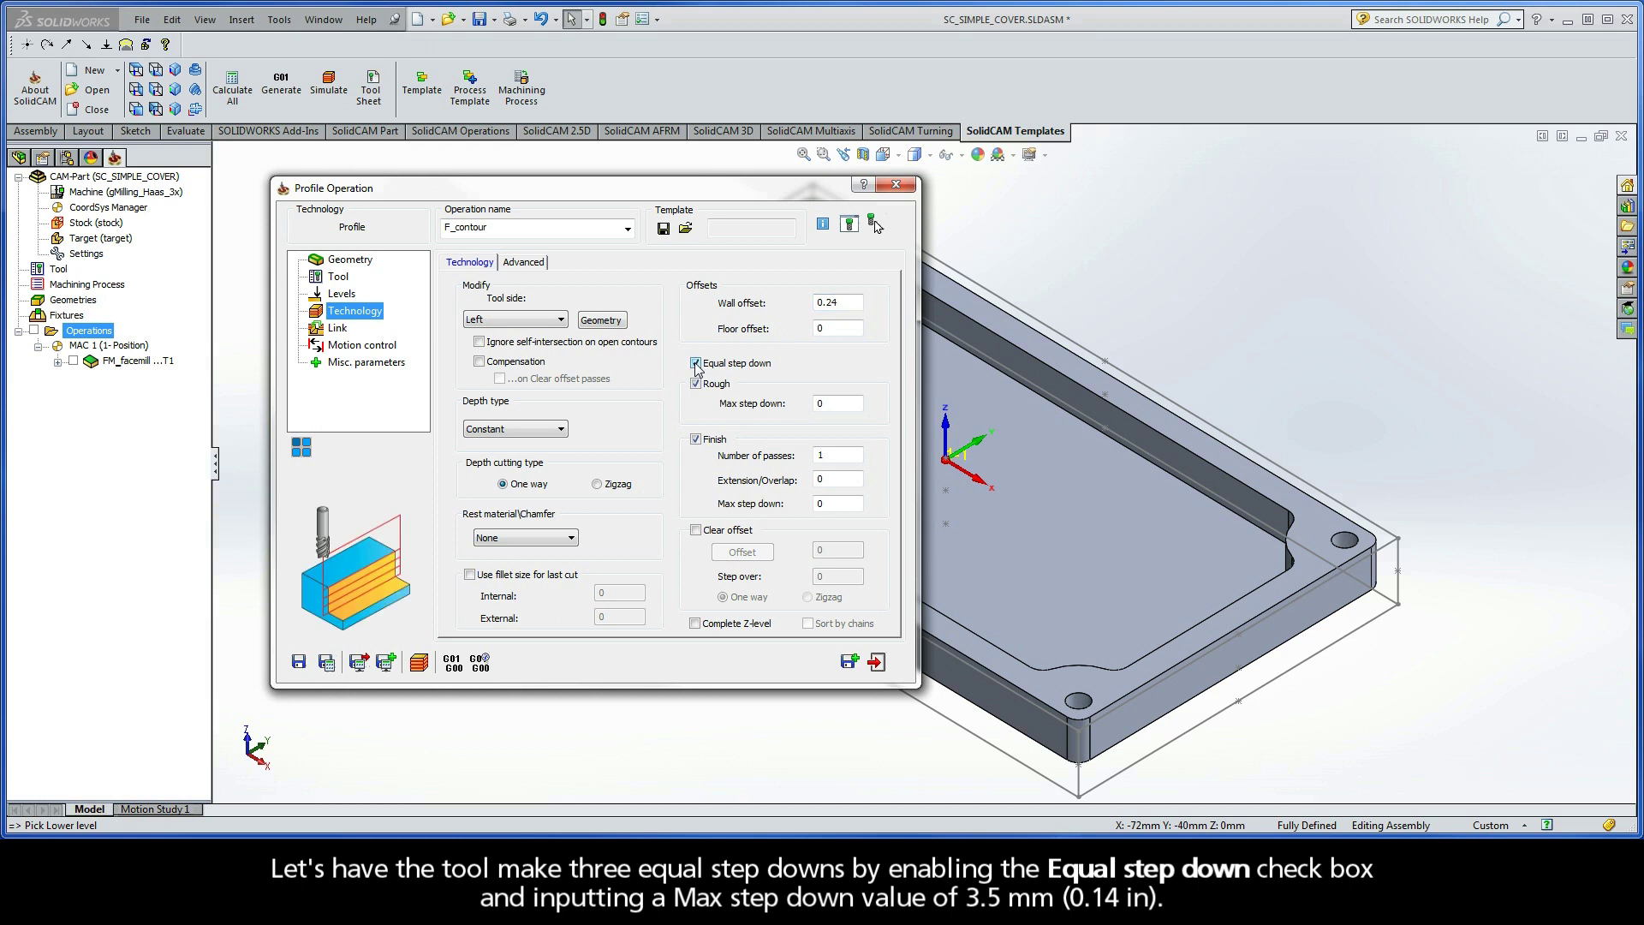
{"action": "double_click", "coordinate": [823, 403]}
{"action": "type", "text": "3."}
{"action": "type", "text": "5"}
{"action": "double_click", "coordinate": [820, 455]}
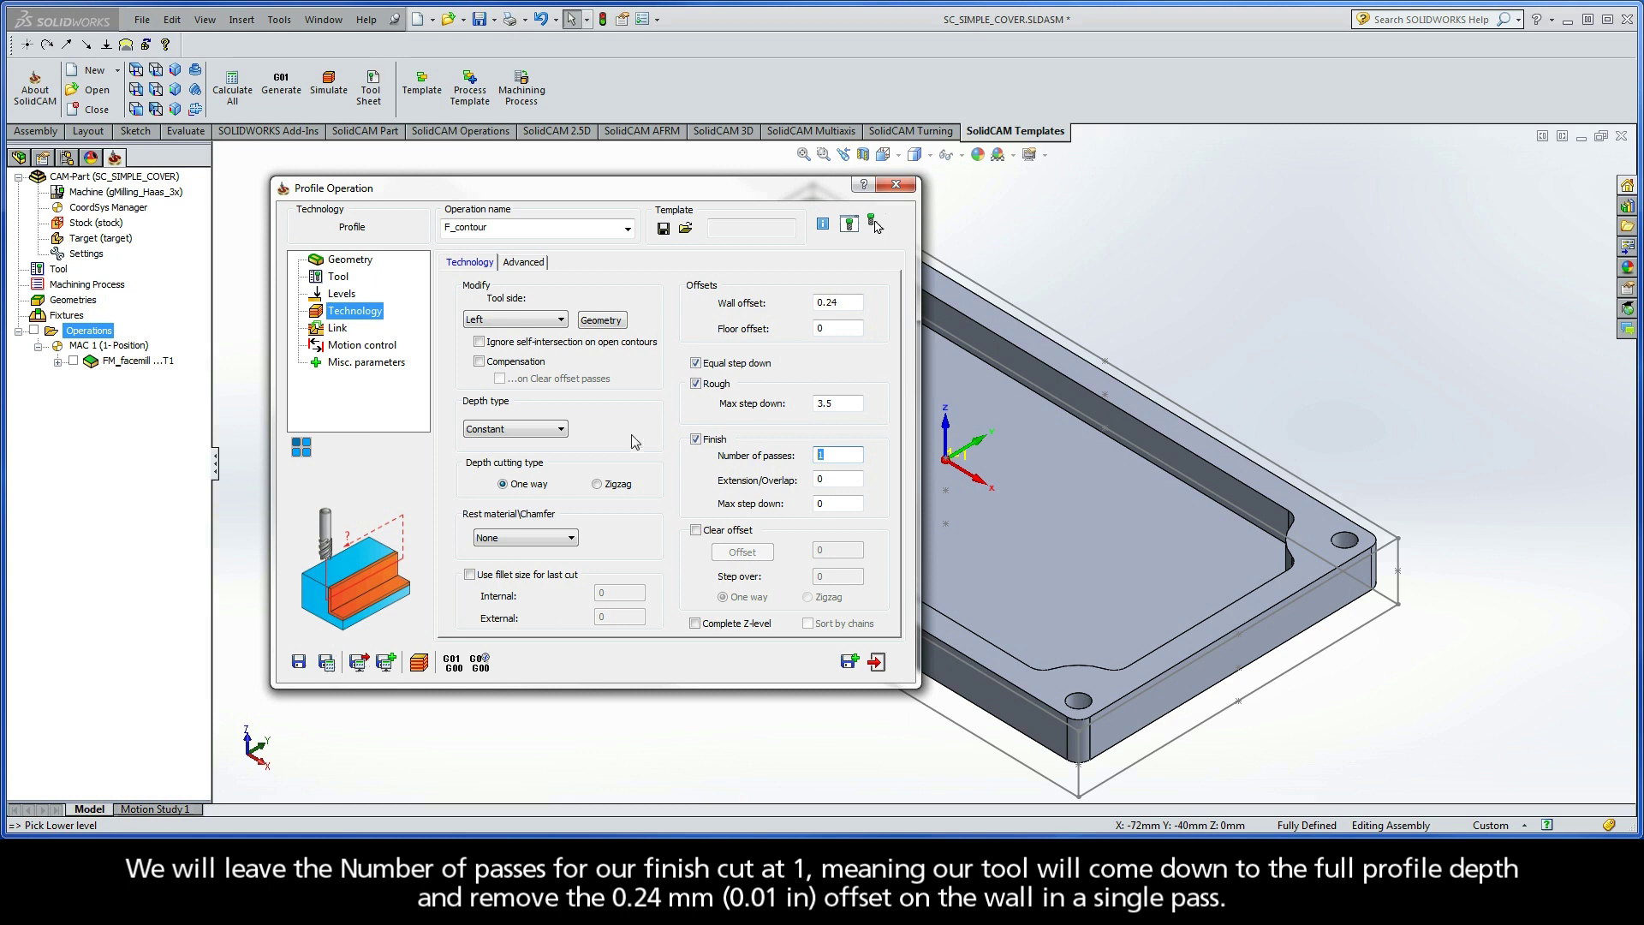
- Set the lead in to Arc with a 4 mm radius on the Link page
{"action": "left_click", "coordinate": [339, 329]}
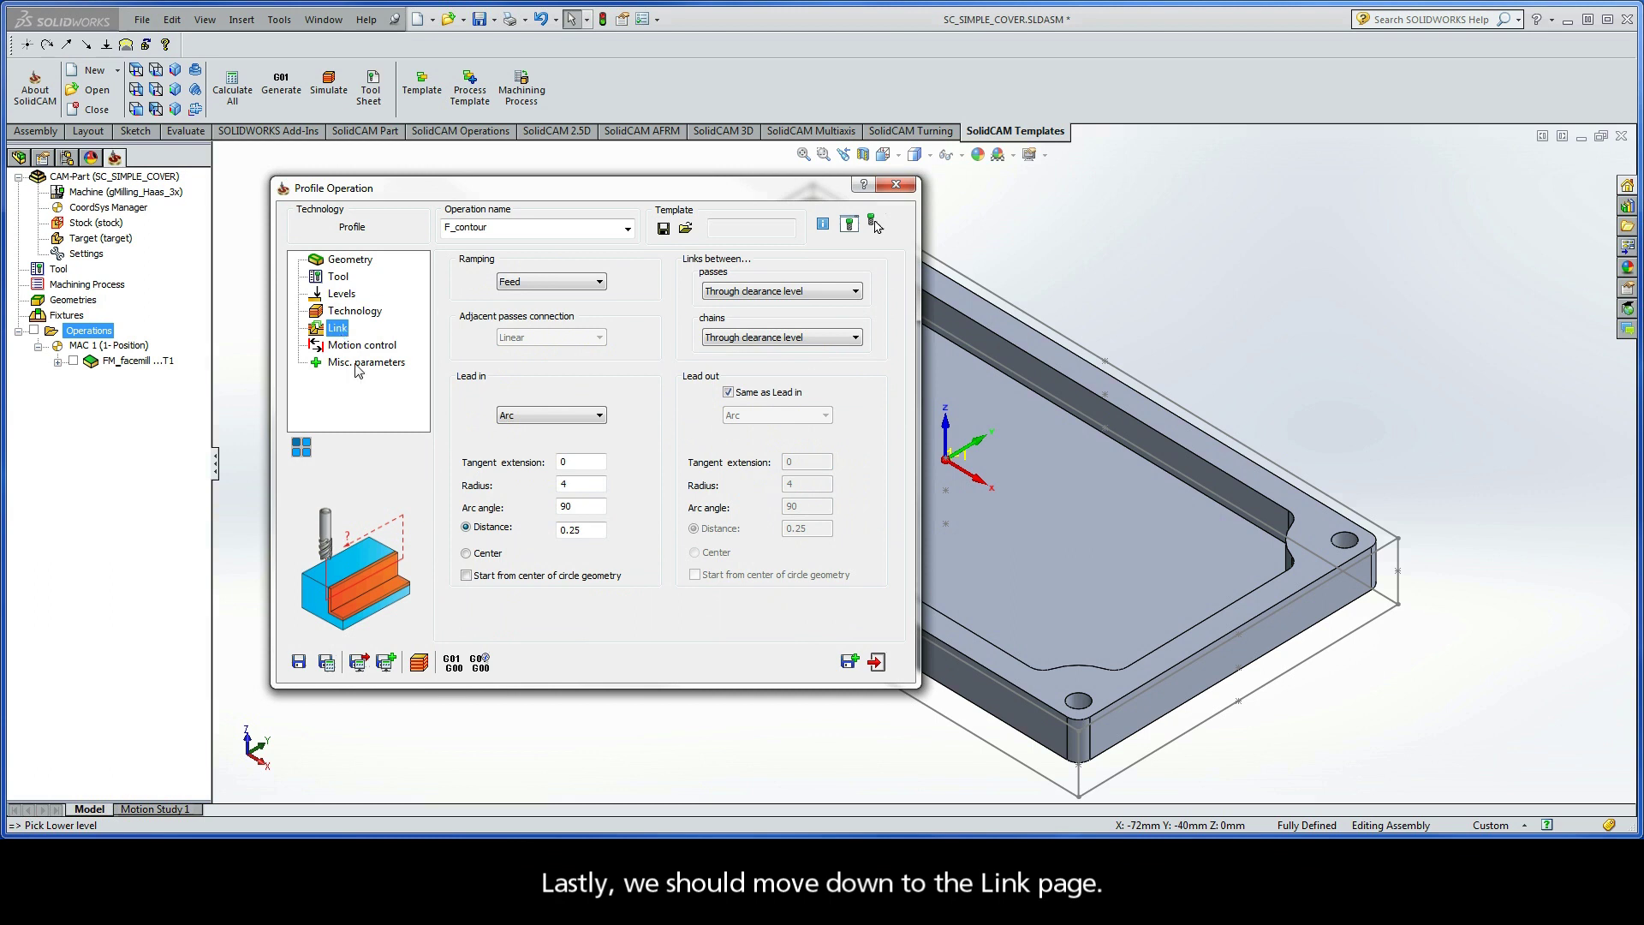
{"action": "left_click", "coordinate": [534, 420]}
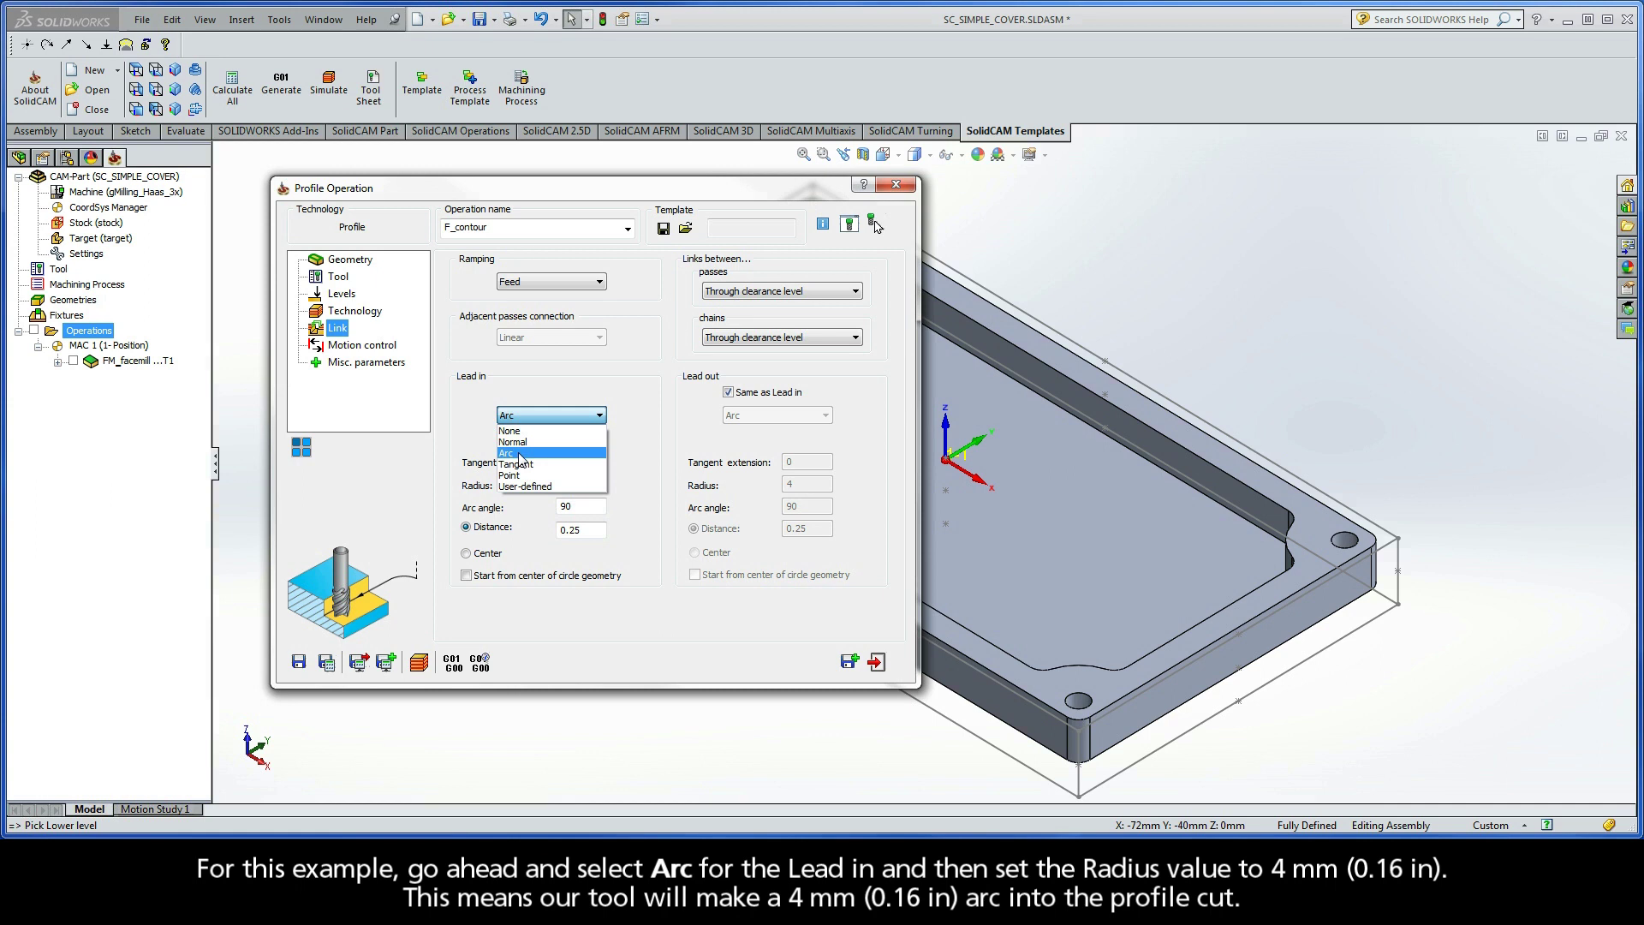
{"action": "left_click", "coordinate": [519, 456]}
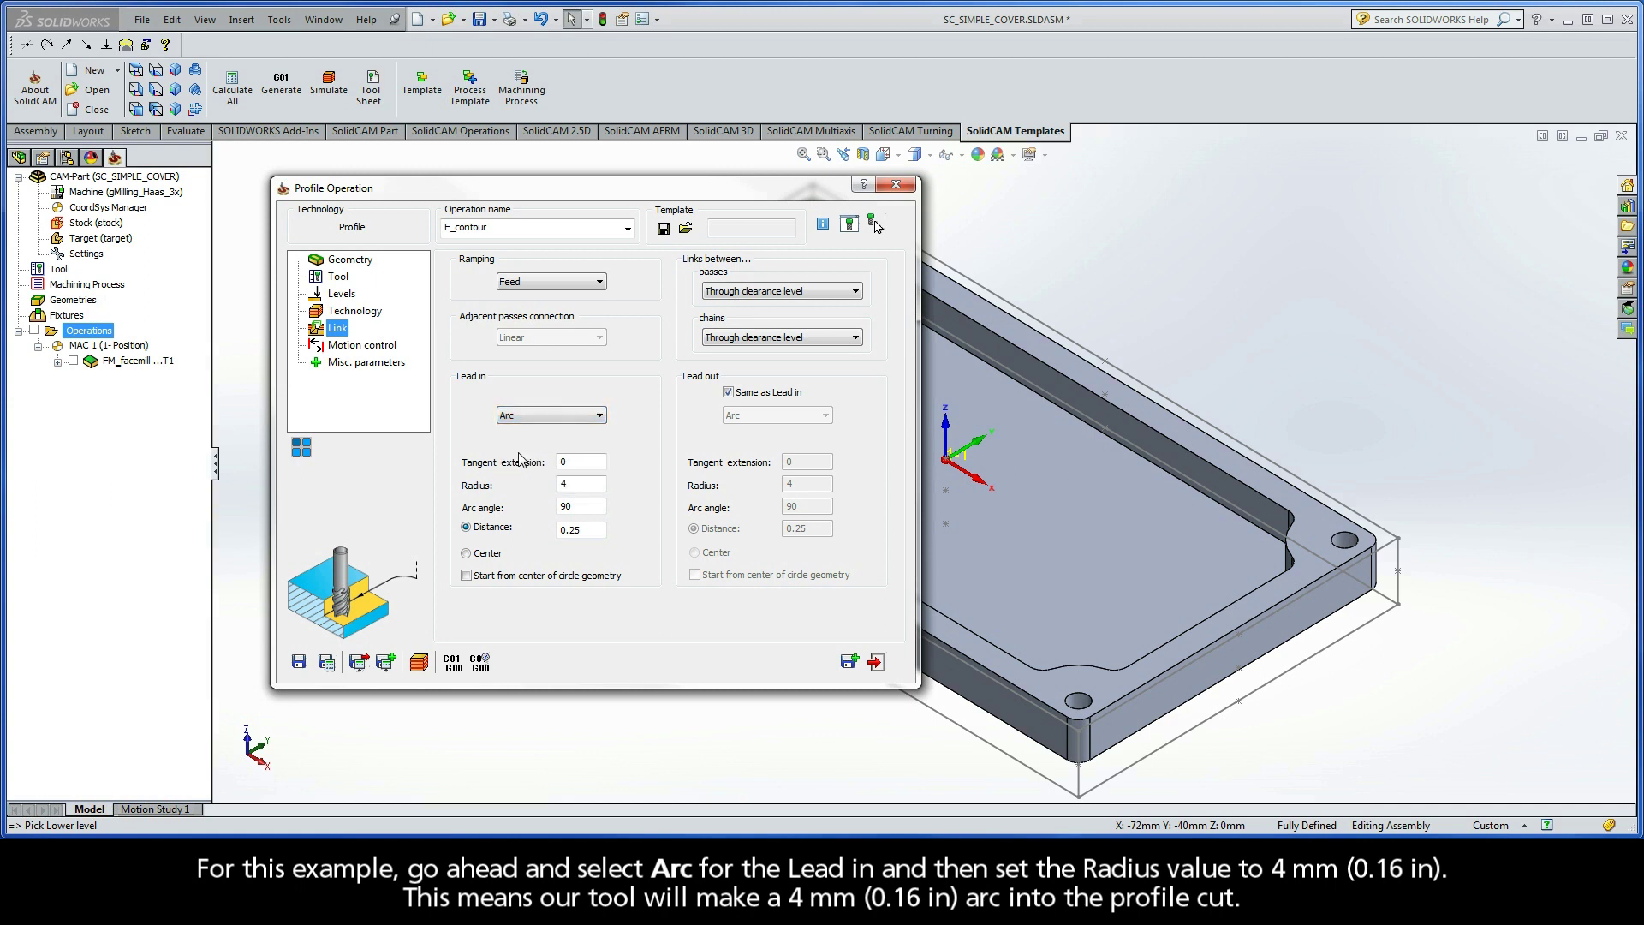
{"action": "double_click", "coordinate": [560, 485]}
- Set the F_contour lead out to Same as Lead in, then save and calculate the tool path
{"action": "left_click", "coordinate": [728, 392]}
{"action": "left_click", "coordinate": [770, 417]}
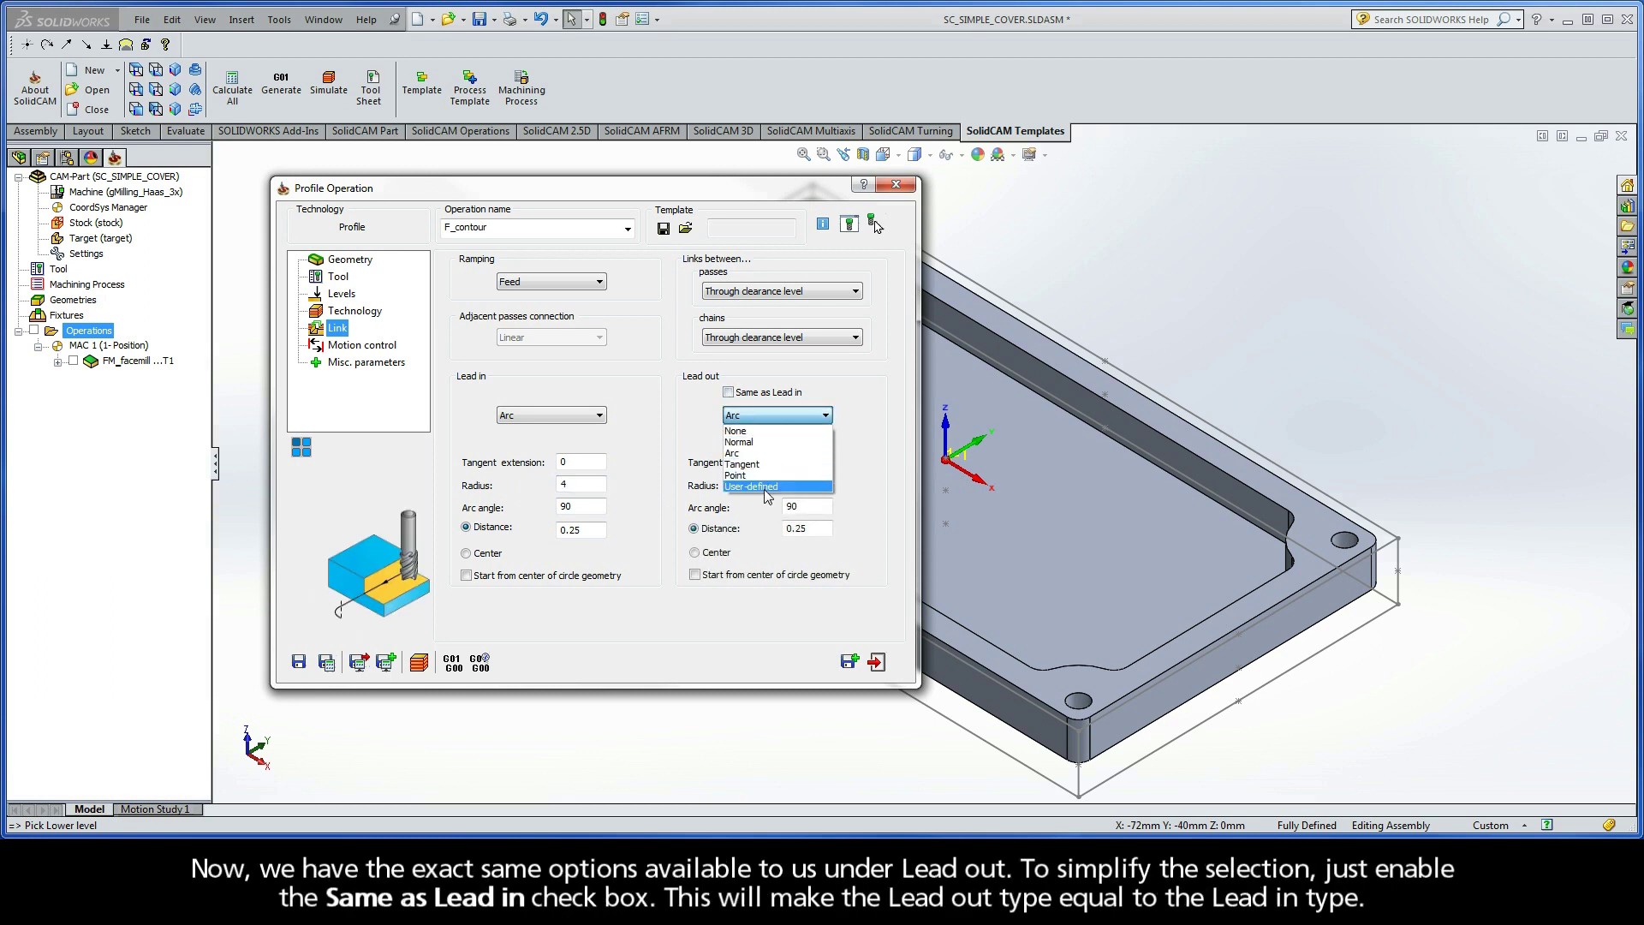
{"action": "left_click", "coordinate": [729, 393]}
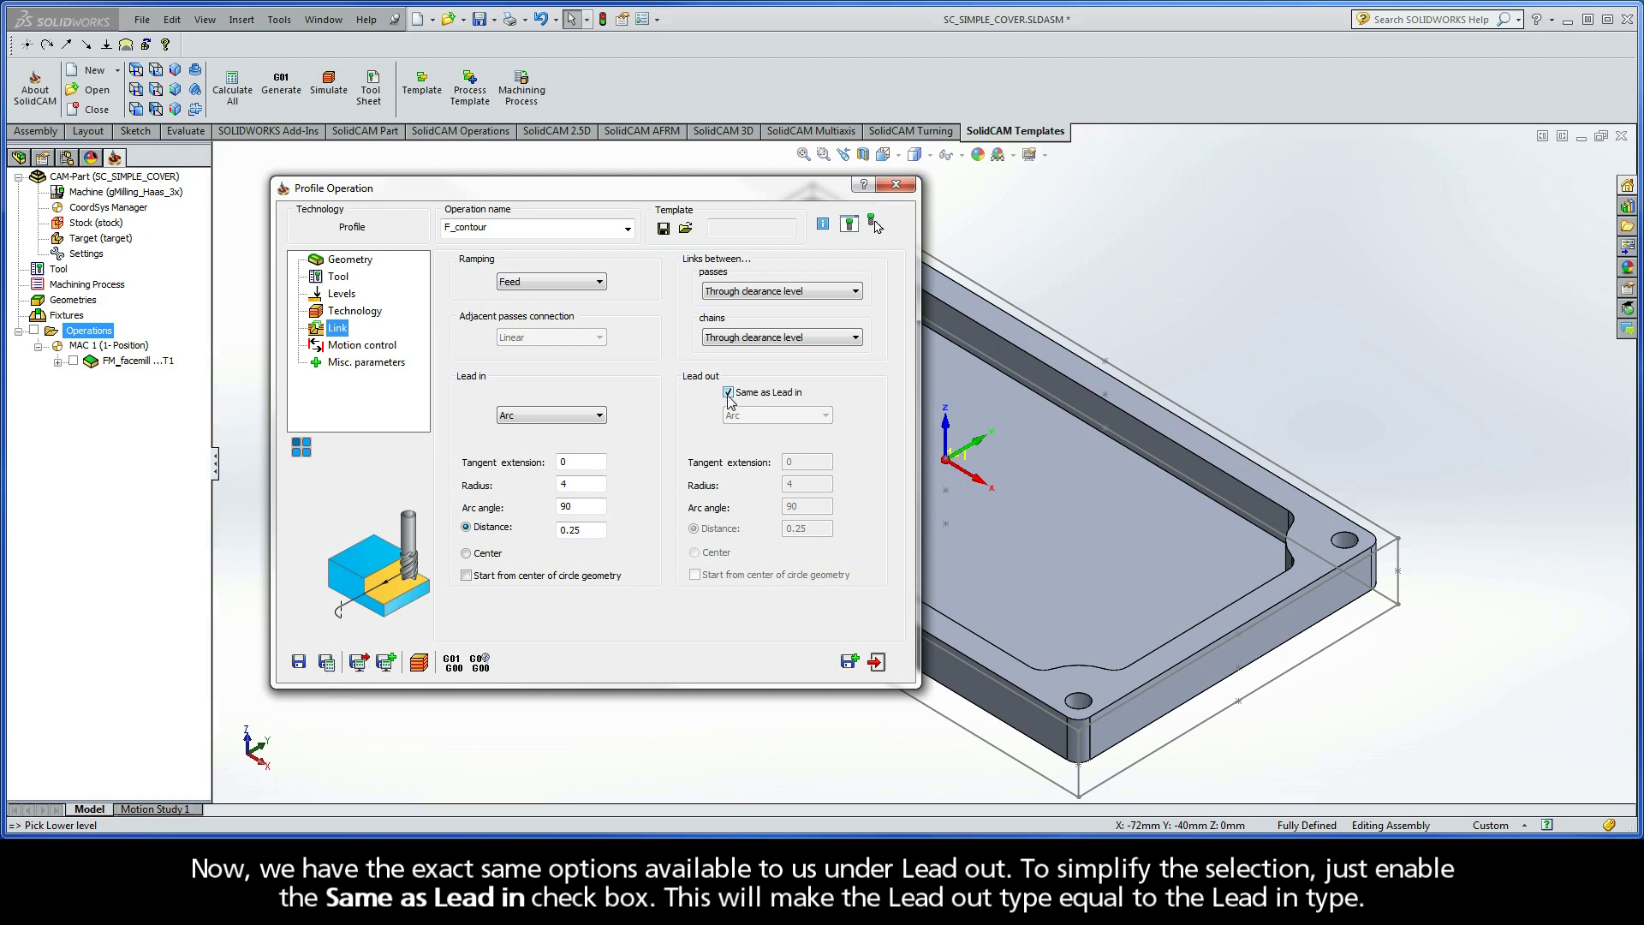
{"action": "left_click", "coordinate": [328, 661]}
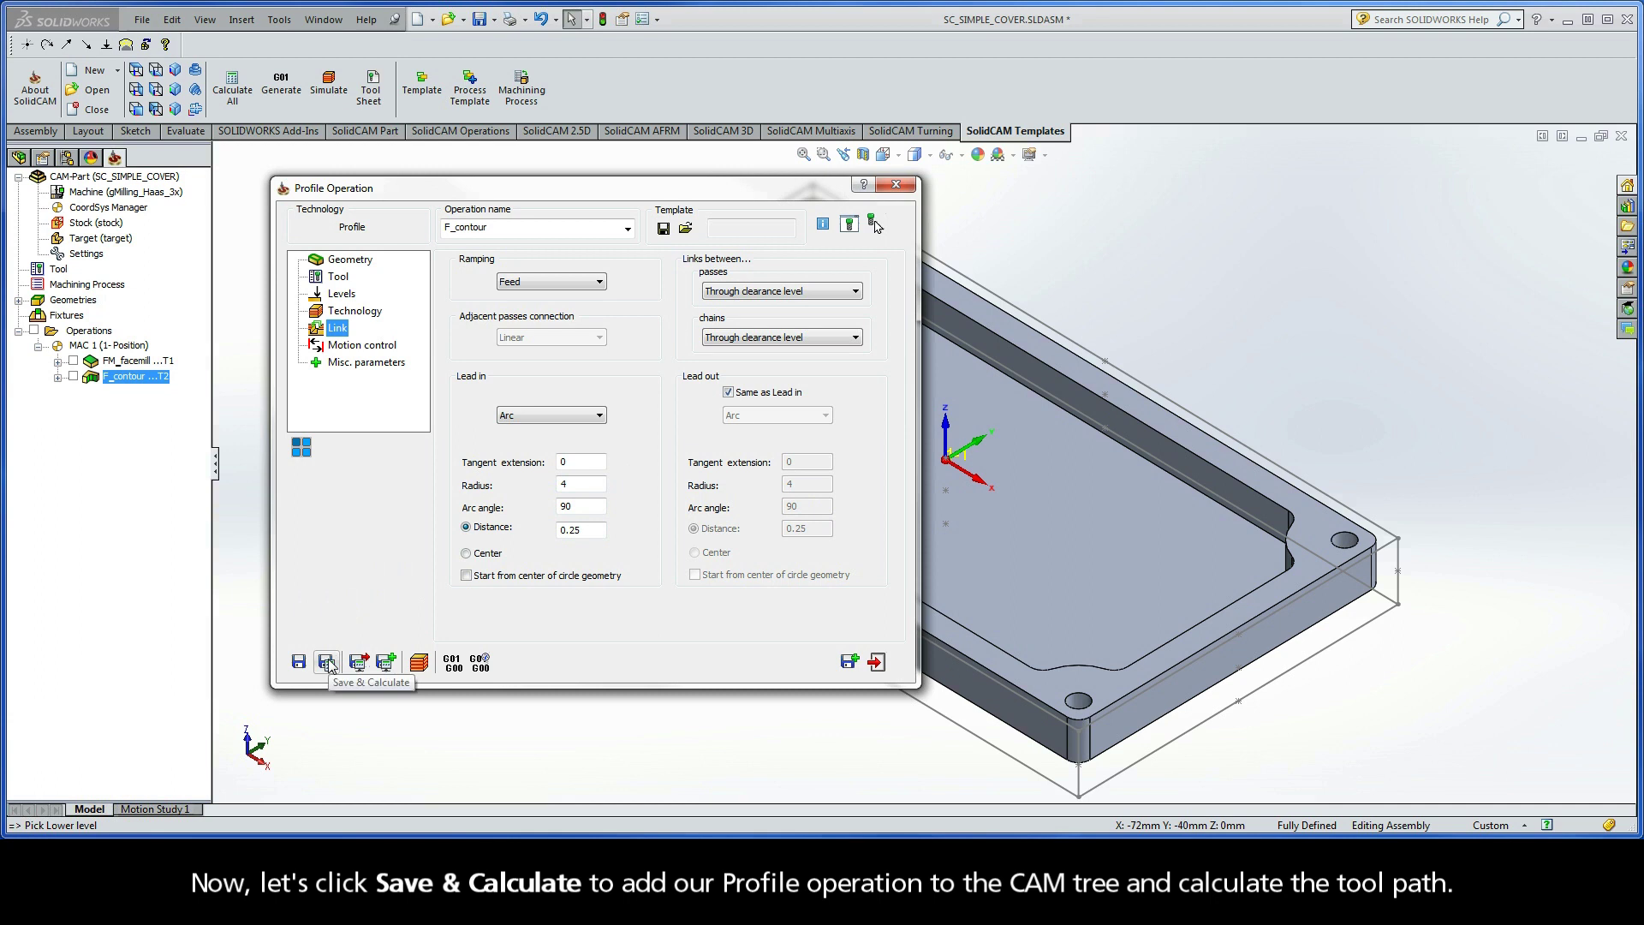
{"action": "left_click", "coordinate": [419, 663]}
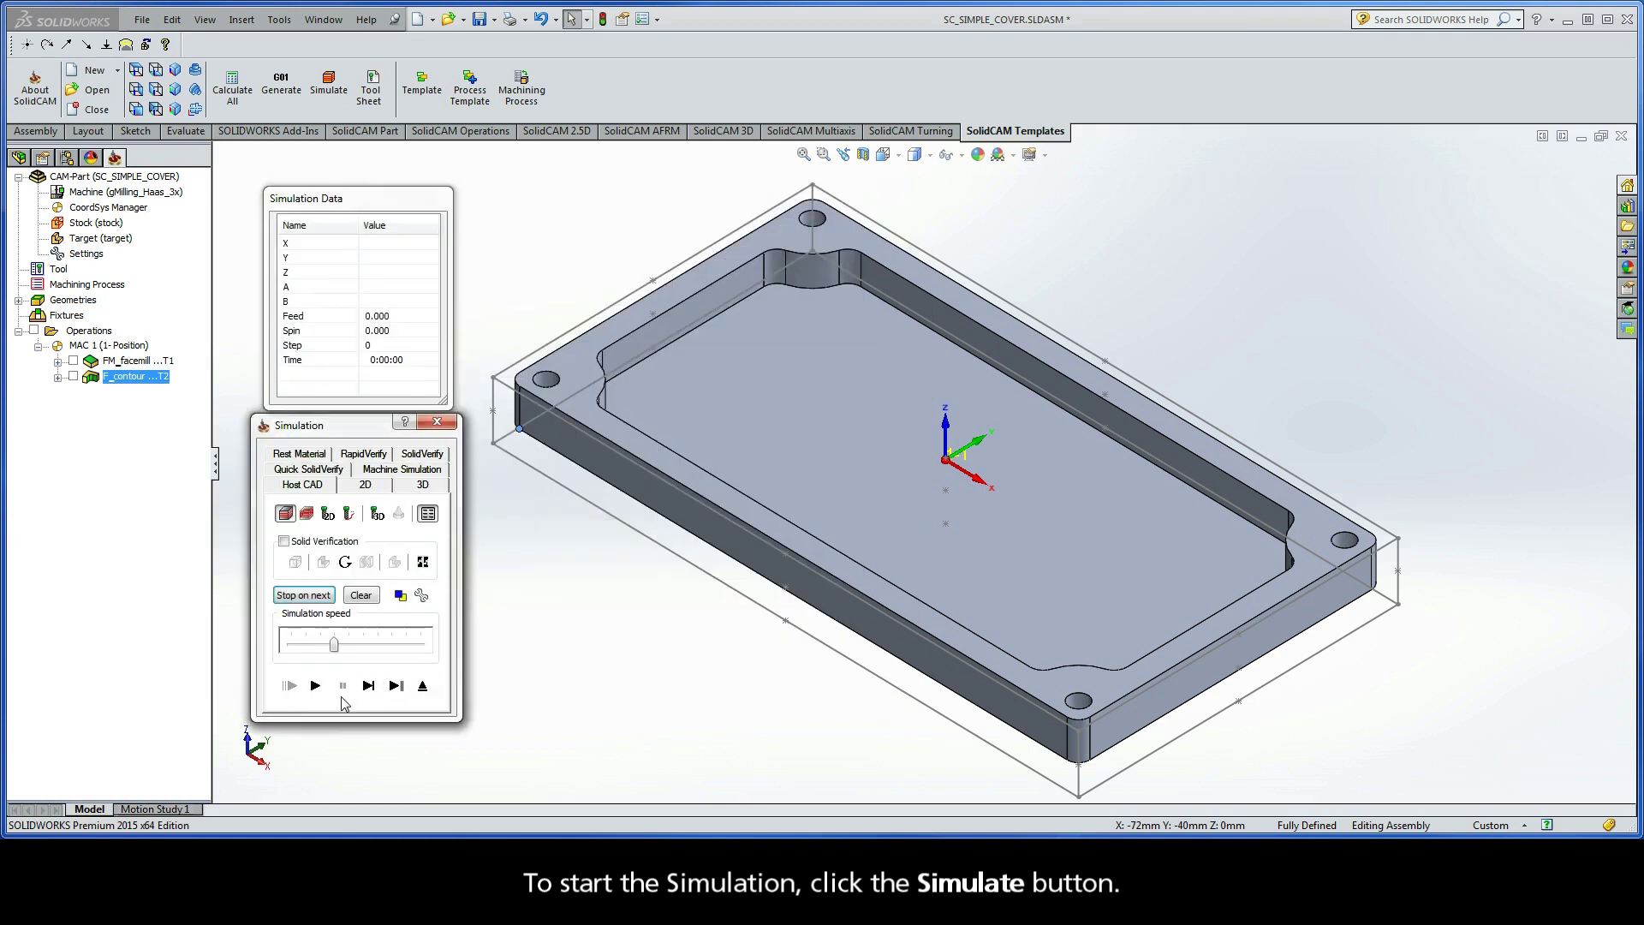
{"action": "left_click", "coordinate": [315, 686]}
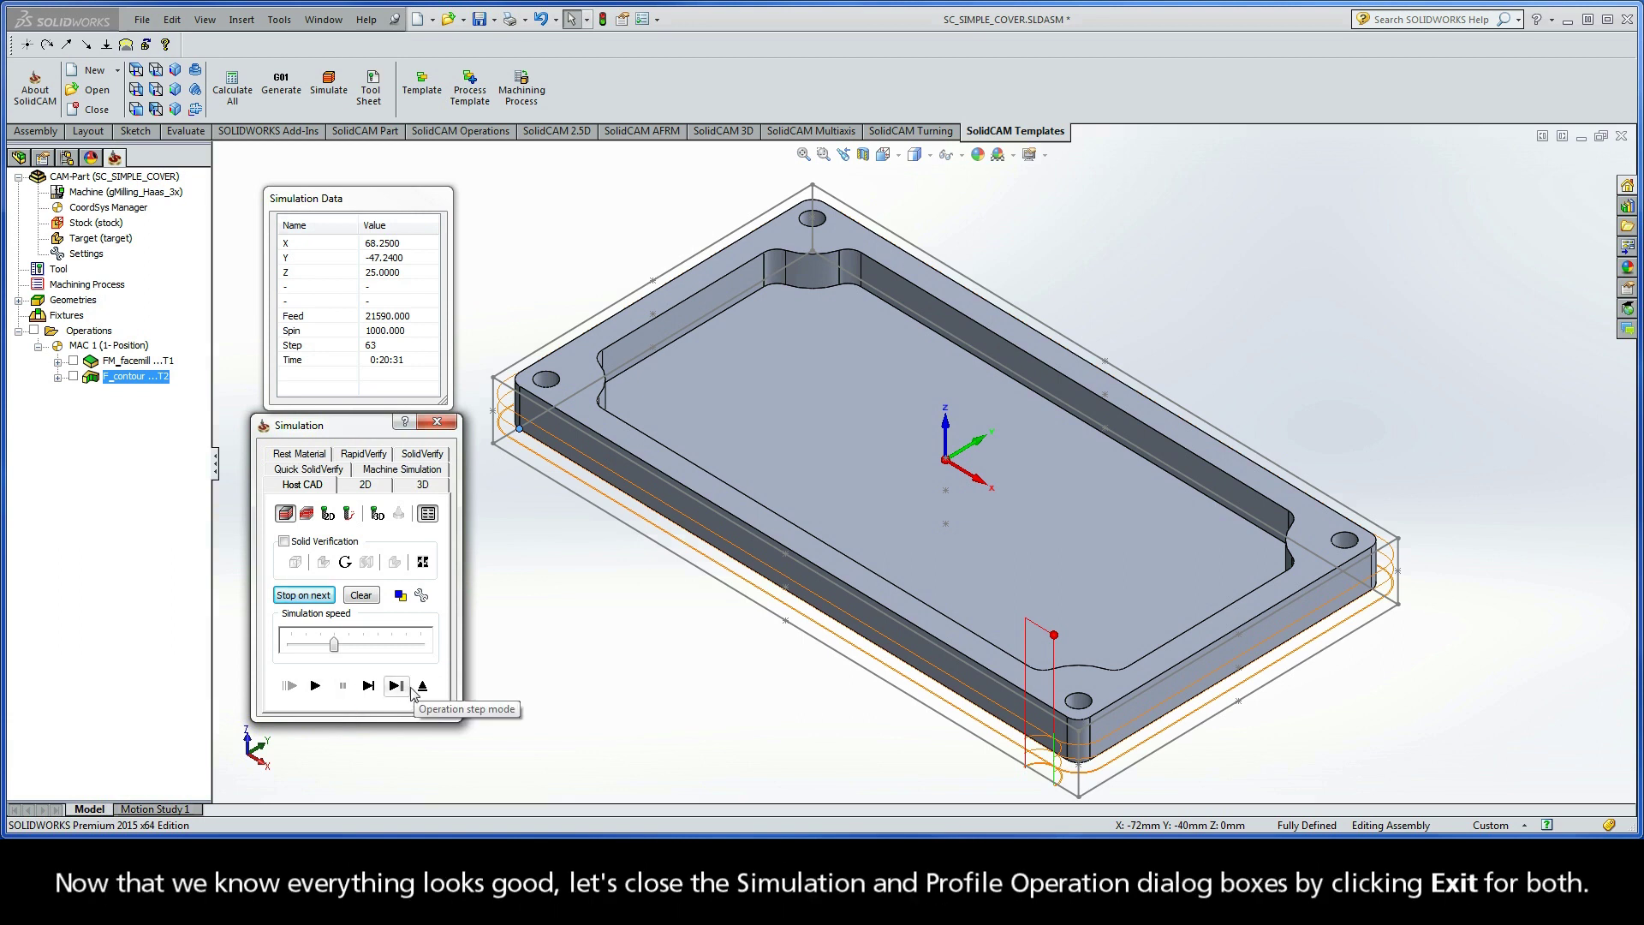
{"action": "left_click", "coordinate": [425, 686]}
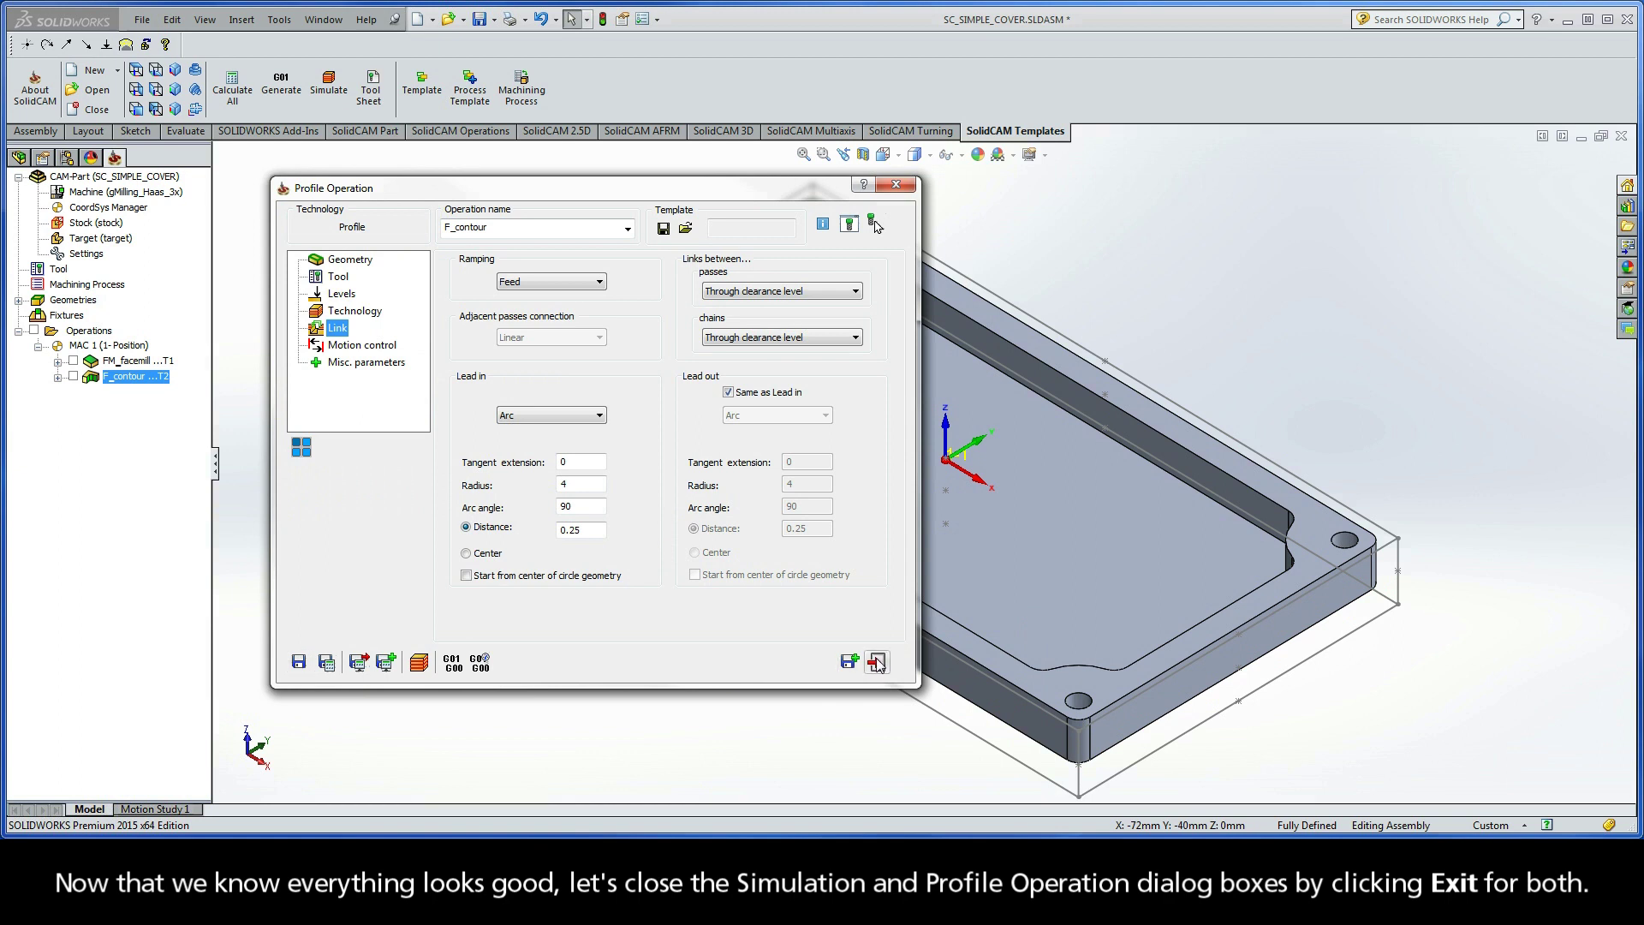
- Exit the Profile Operation dialog, leaving F_contour listed after the face milling operation
{"action": "left_click", "coordinate": [876, 662]}
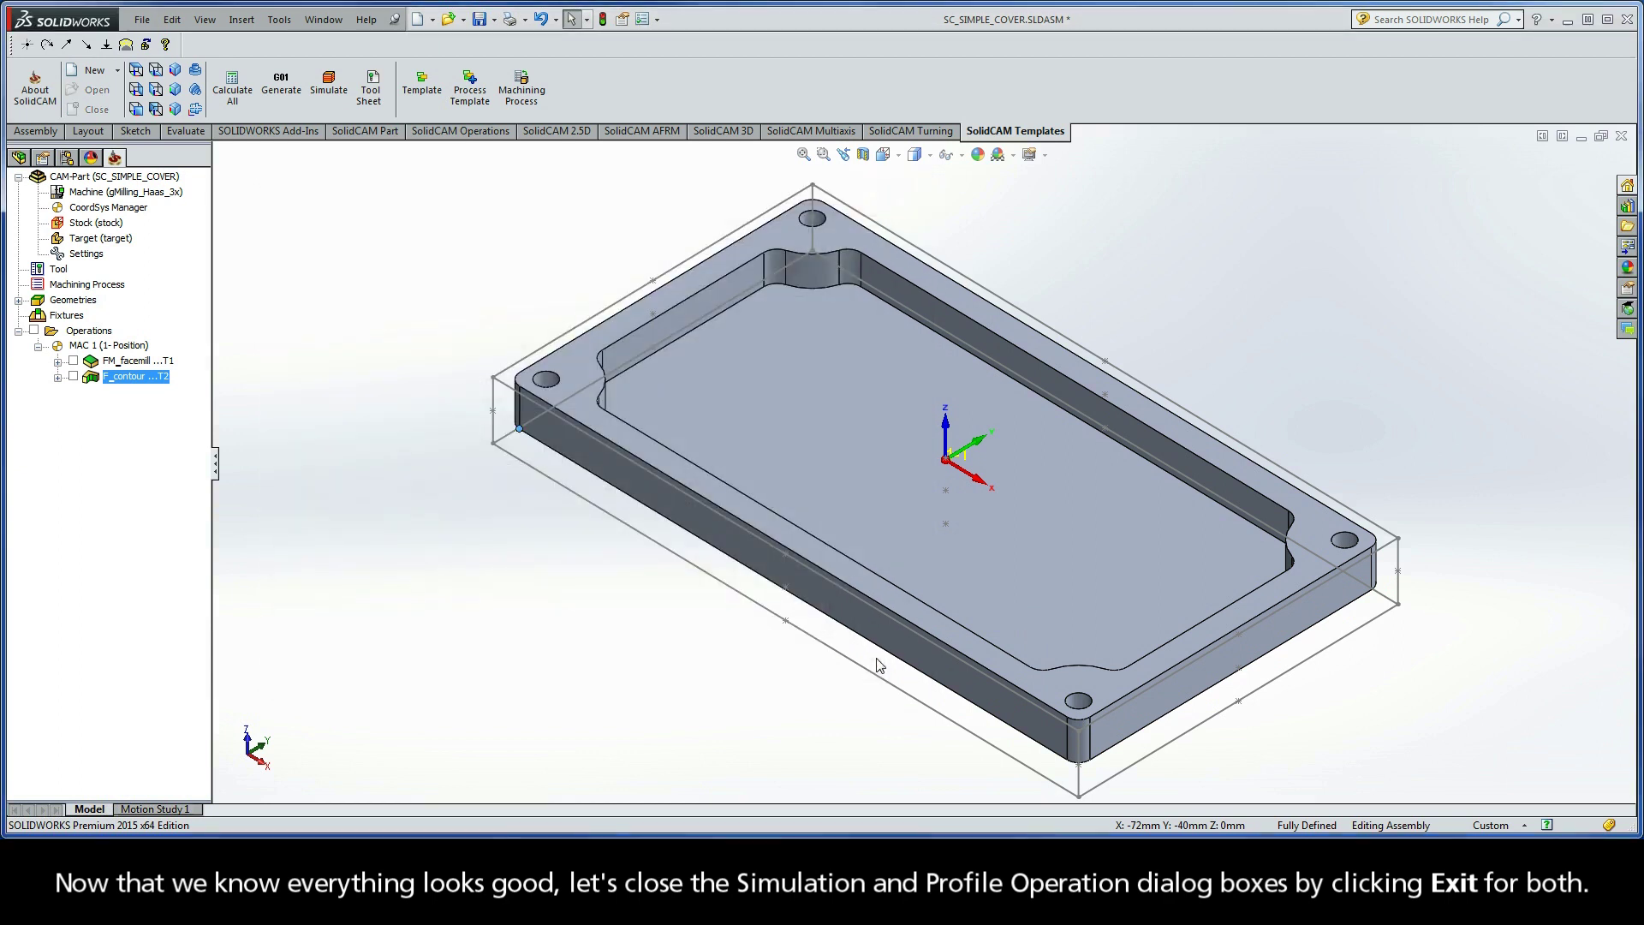